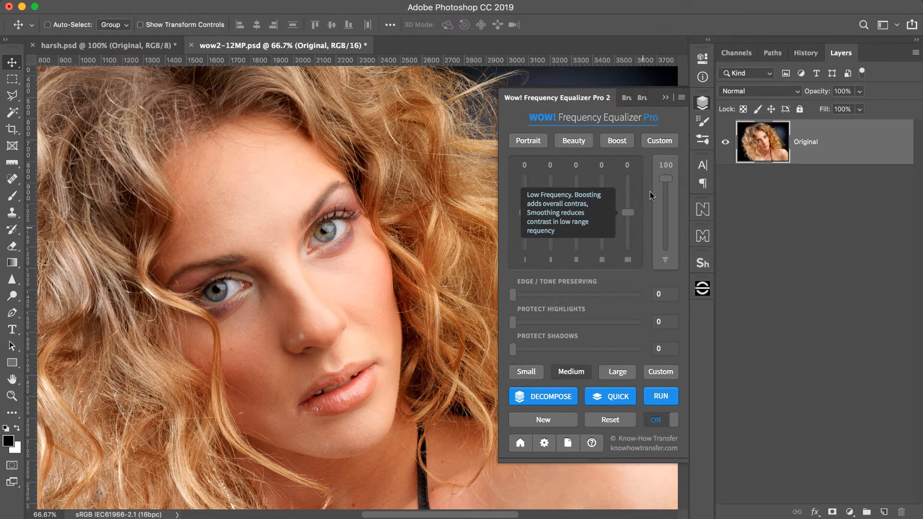
Step: Try the medium/low frequency band at 9 and at -8, with the overall effect strength at 69
left_click_drag(602, 213, 603, 187)
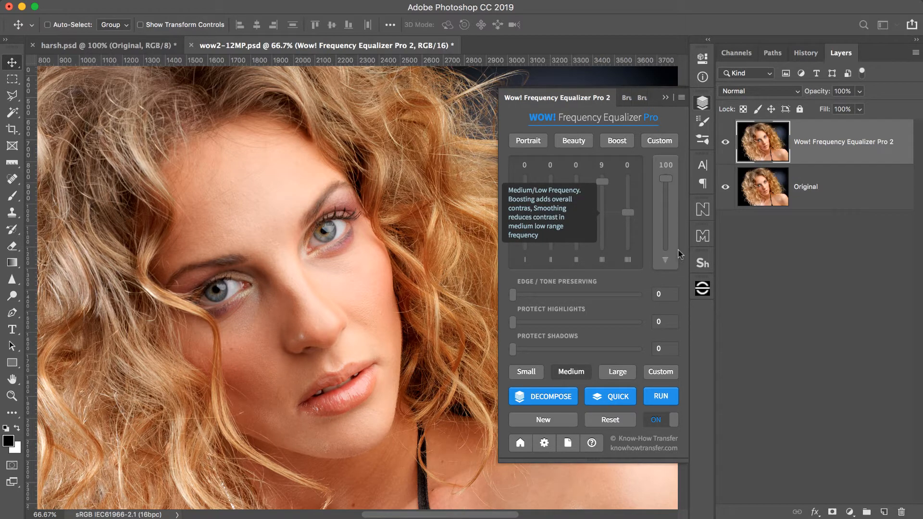
left_click_drag(602, 183, 603, 242)
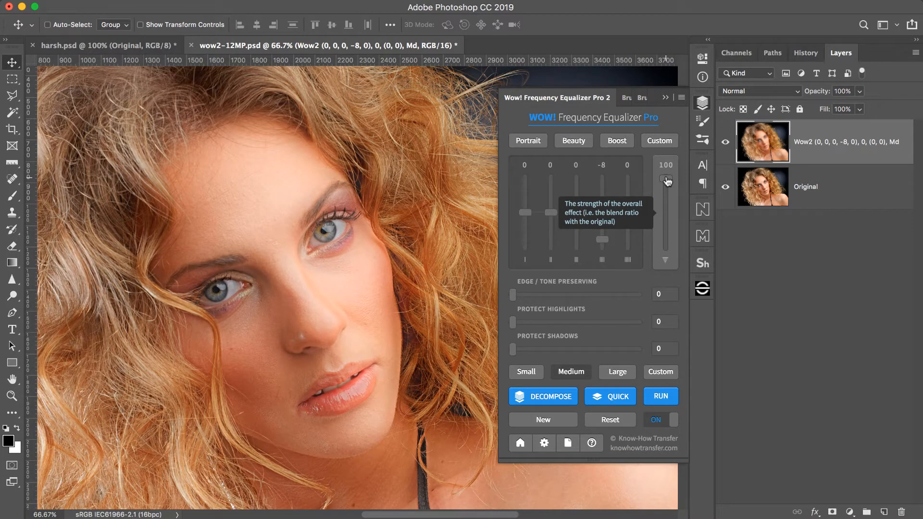
left_click_drag(668, 181, 669, 204)
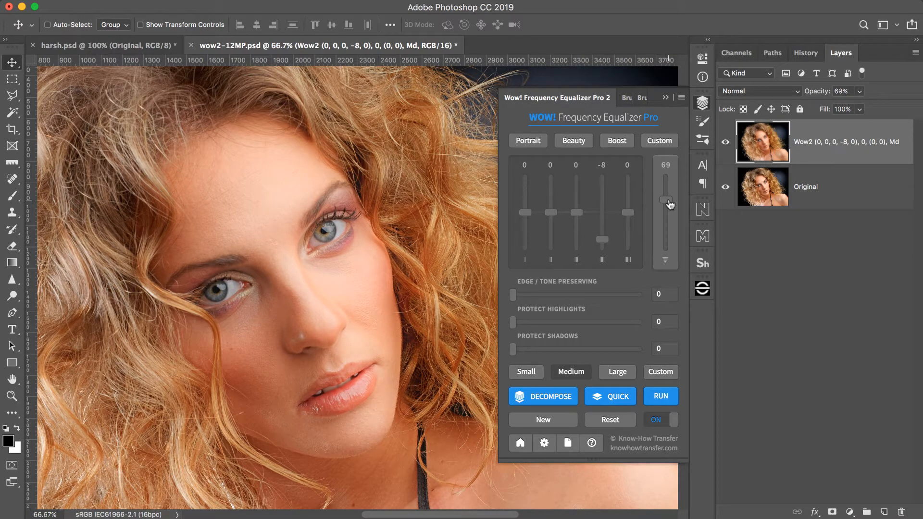
left_click_drag(666, 201, 668, 157)
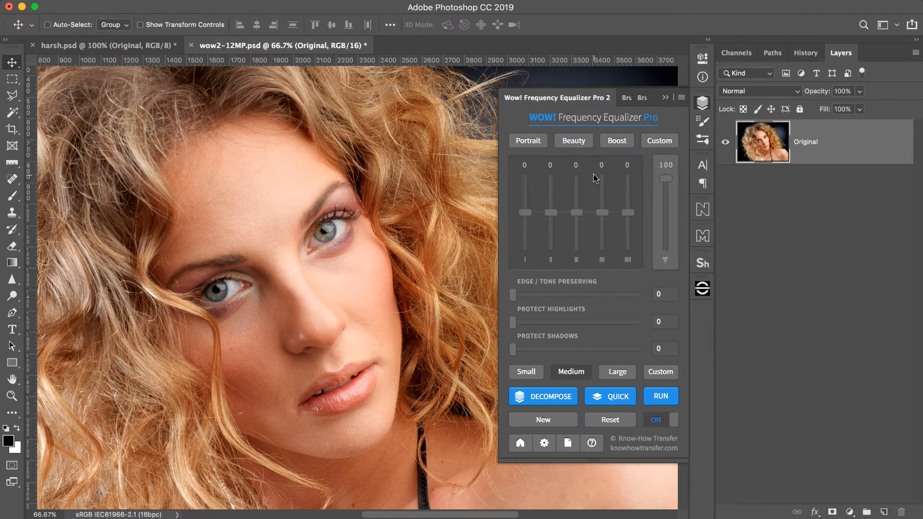
Step: Try the Portrait and Beauty presets in turn on the curly-haired portrait
left_click(528, 140)
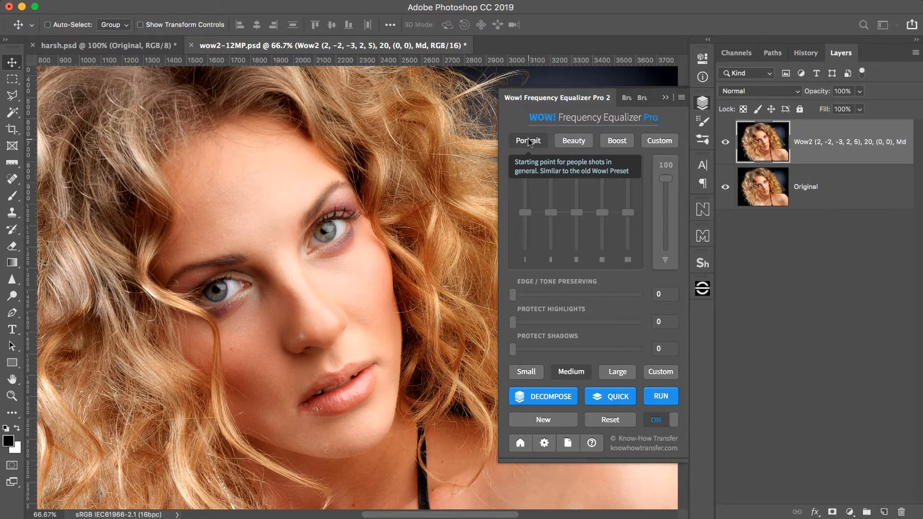
left_click(579, 143)
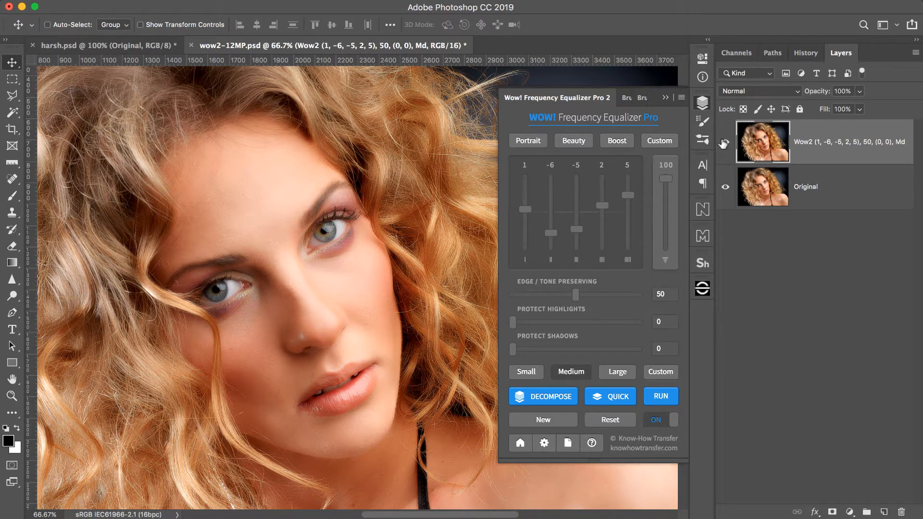
Step: Examine the facial skin at 100% with the Wow2 layer hidden and shown, comparing it with the original
left_click(724, 144)
left_click(724, 142)
key("super+1")
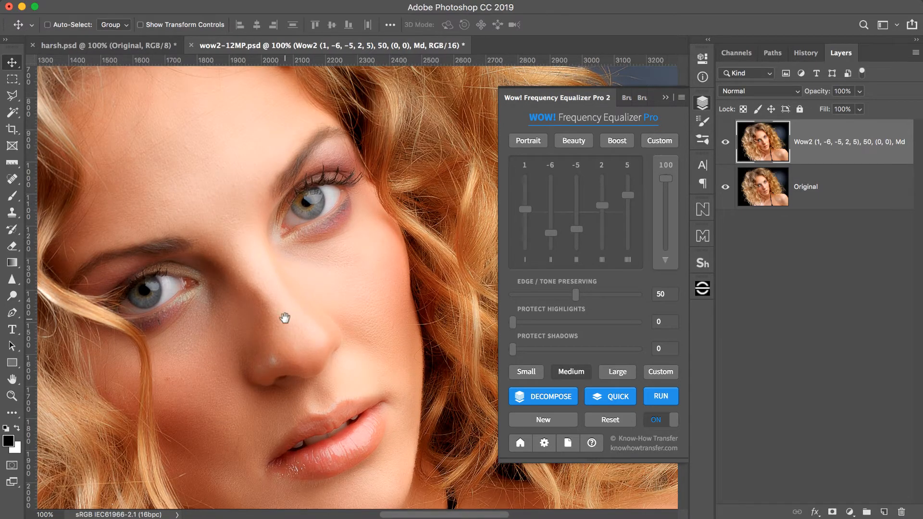
left_click_drag(295, 294, 359, 215)
key("super+r")
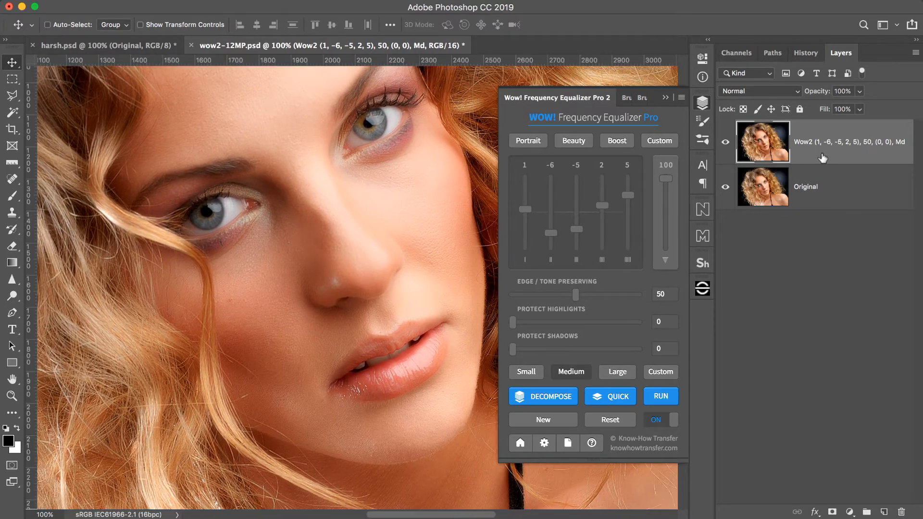
left_click(725, 137)
left_click(725, 138)
left_click(725, 137)
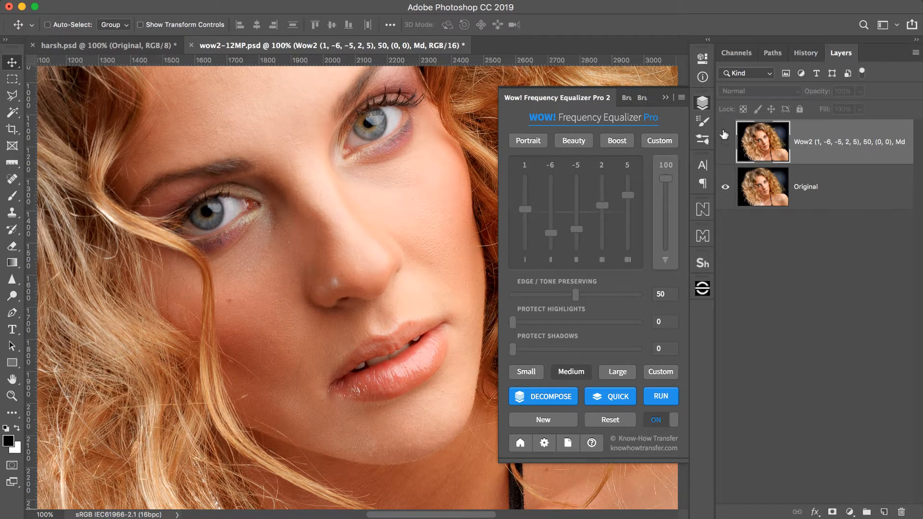
left_click(725, 137)
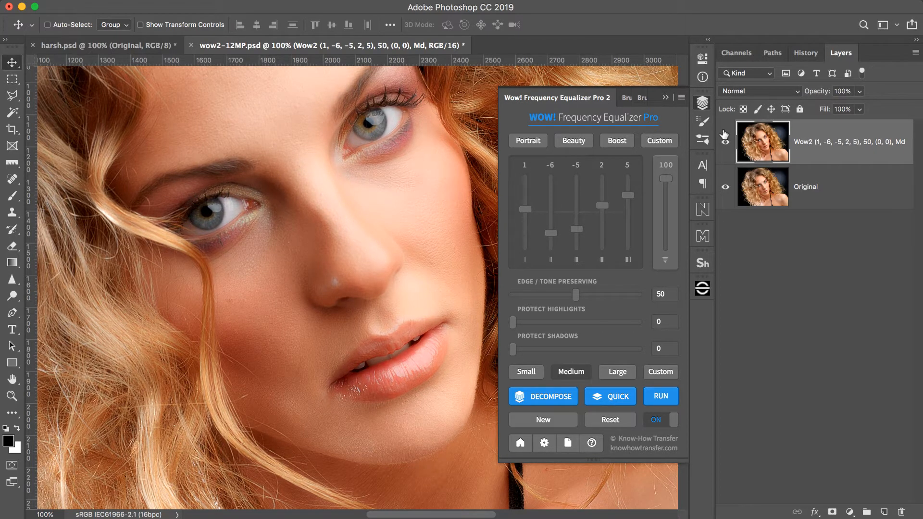
left_click(726, 141)
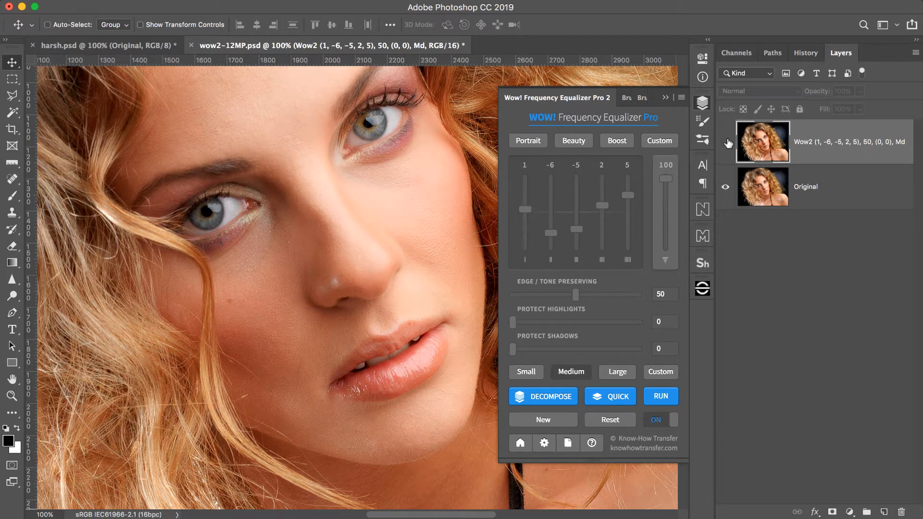
left_click(726, 142)
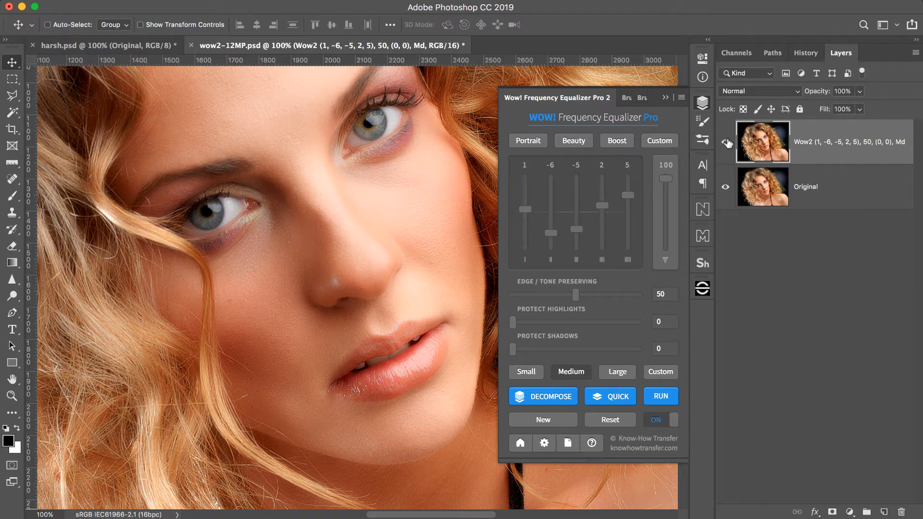
Step: Compare the hair and cheek with and without the Wow2 layer, and review the face and the overall portrait
left_click_drag(349, 291, 474, 196)
key("super+r")
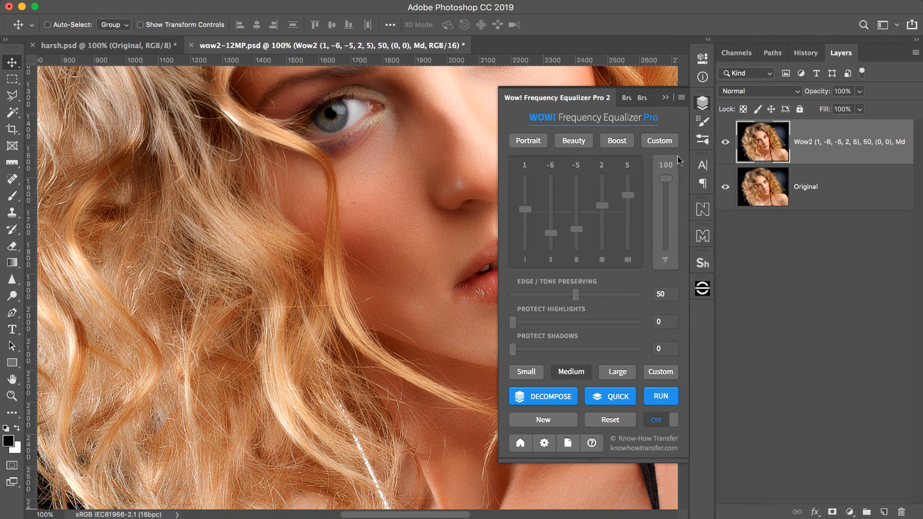
left_click(727, 142)
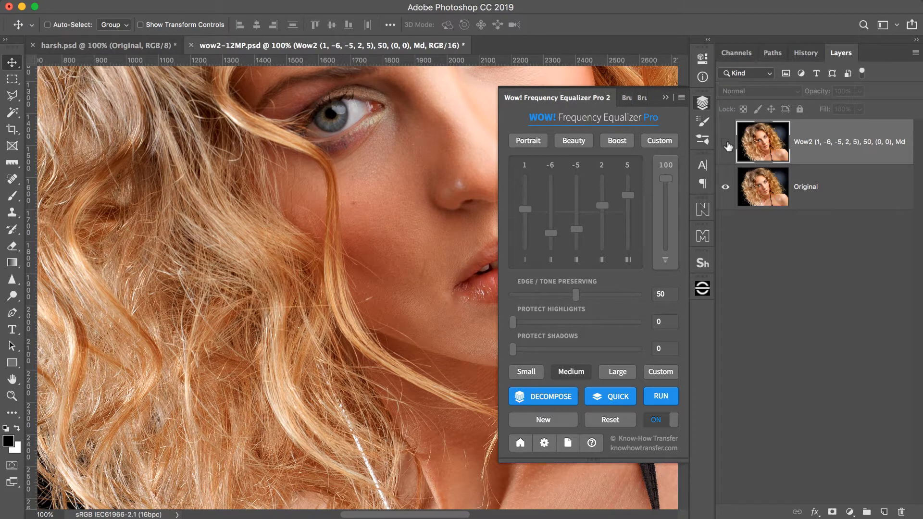
left_click(726, 143)
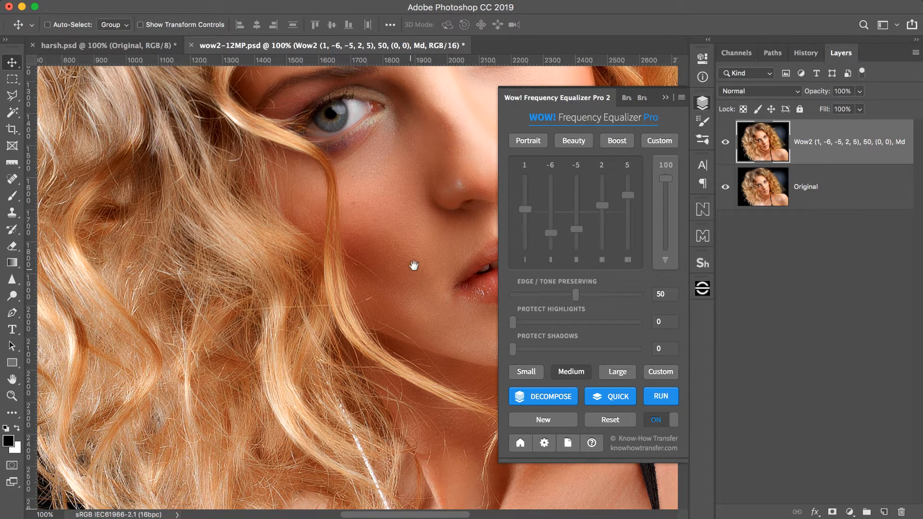
key("super+r")
left_click_drag(414, 264, 274, 342)
left_click_drag(358, 305, 316, 345)
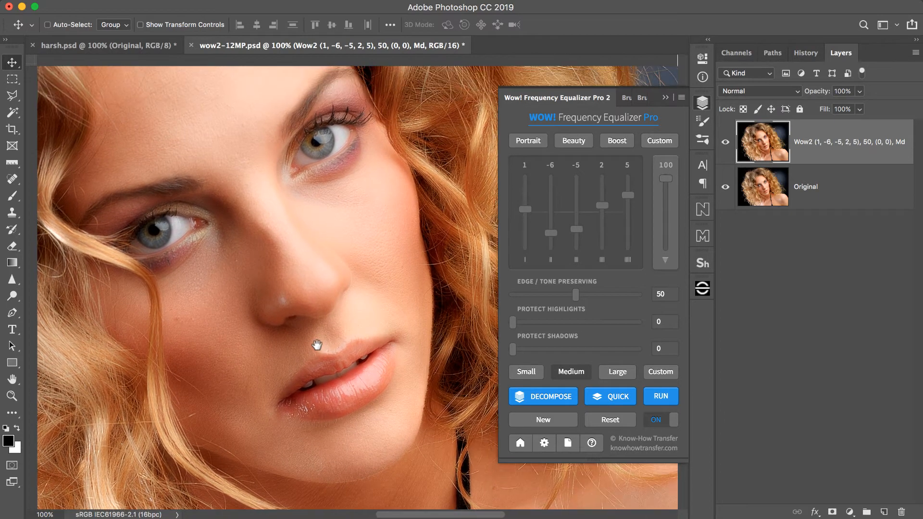
key("super+r")
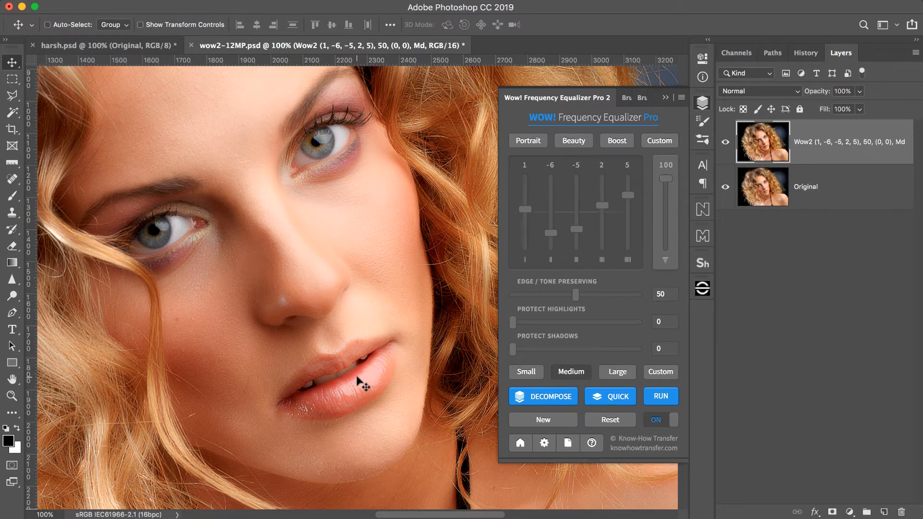
key("super+minus")
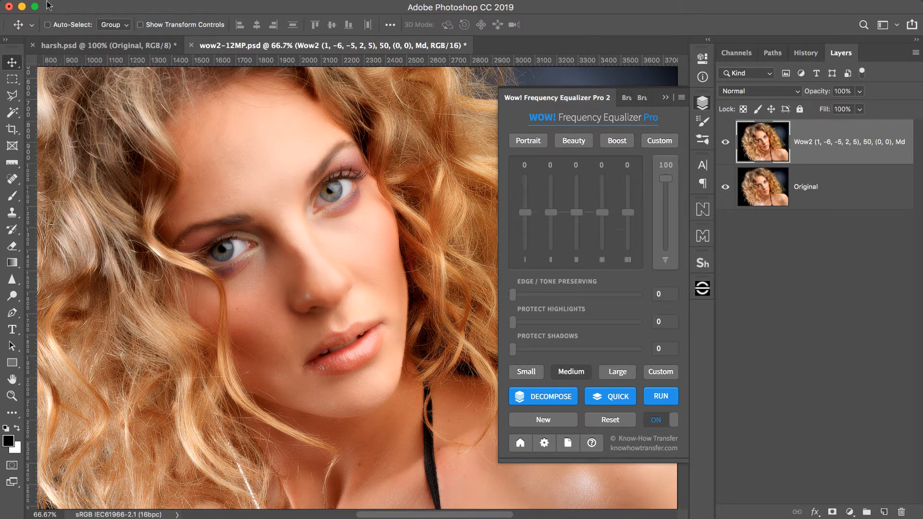
Step: In harsh.psd, apply the Beauty preset and compare the portrait with and without the effect layer
left_click(109, 46)
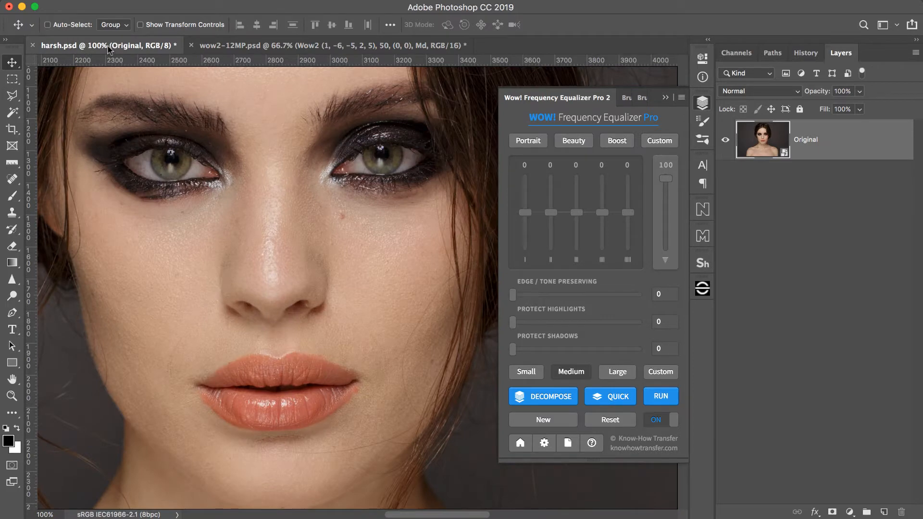
left_click(578, 143)
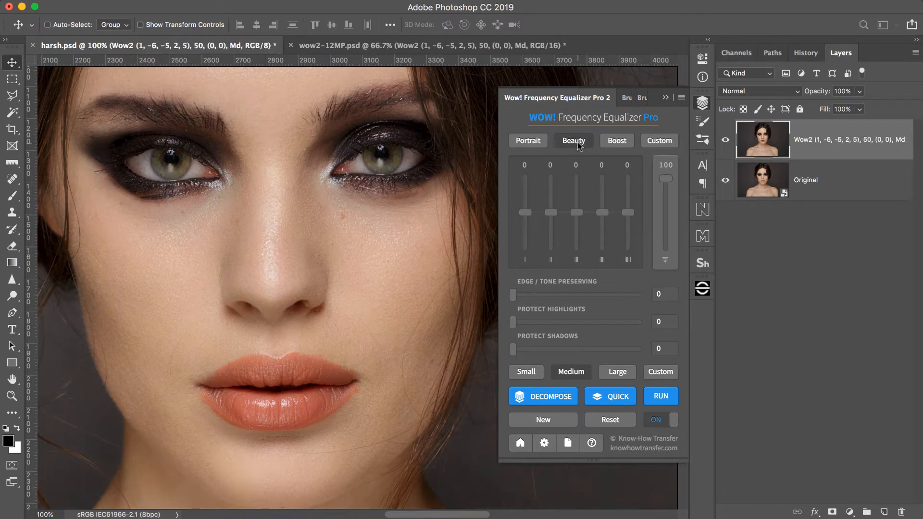
left_click(726, 140)
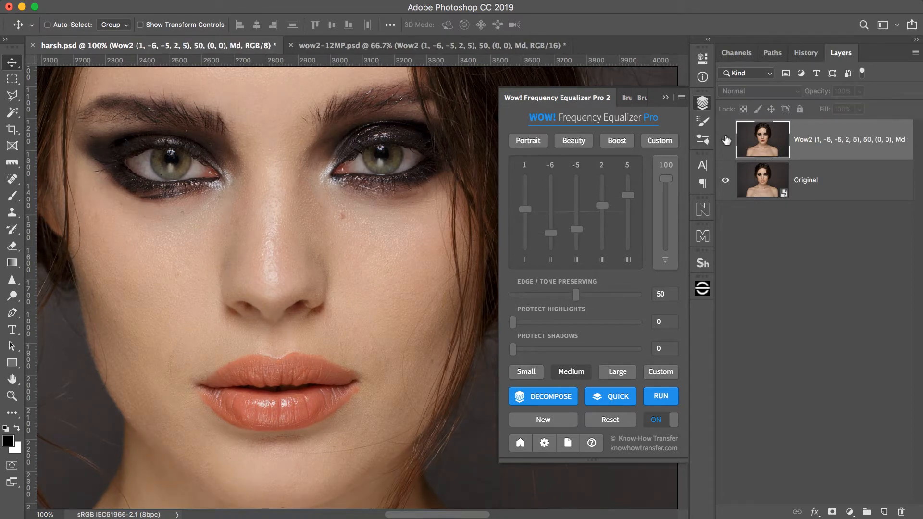
left_click(725, 140)
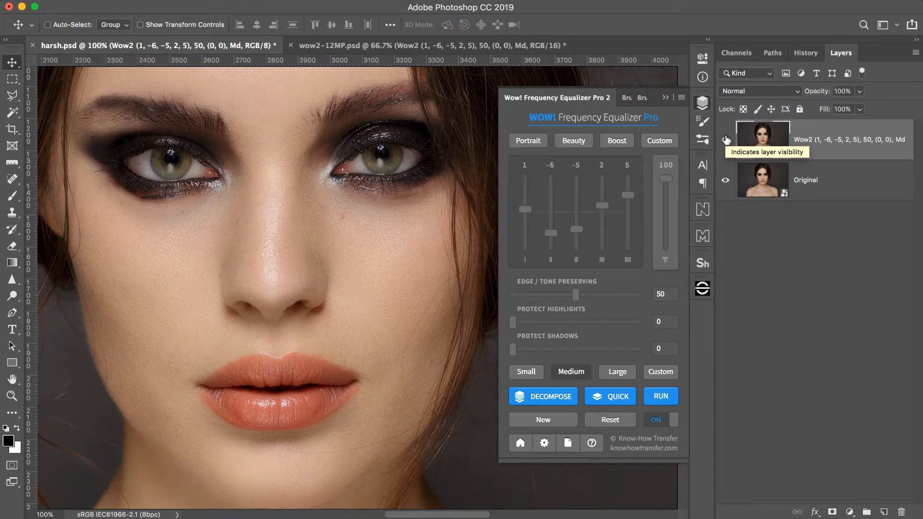
left_click(725, 139)
left_click(726, 140)
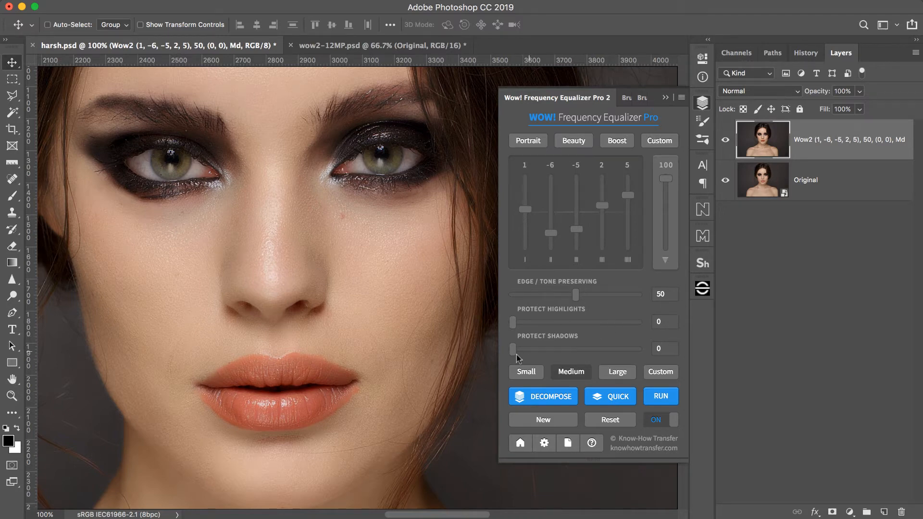
Step: Set Protect Shadows to 75 and compare the result with the layer mask and the effect layer disabled and enabled
left_click_drag(512, 350, 606, 350)
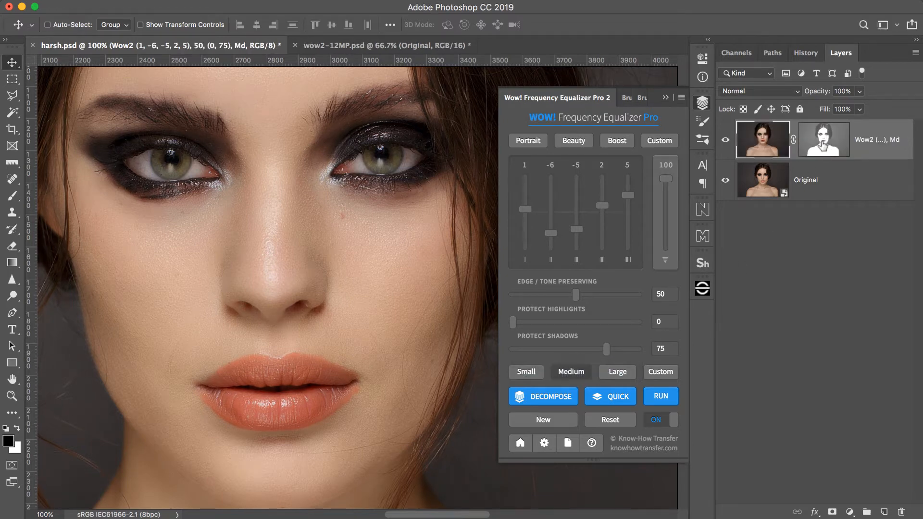
left_click(821, 139, "shift")
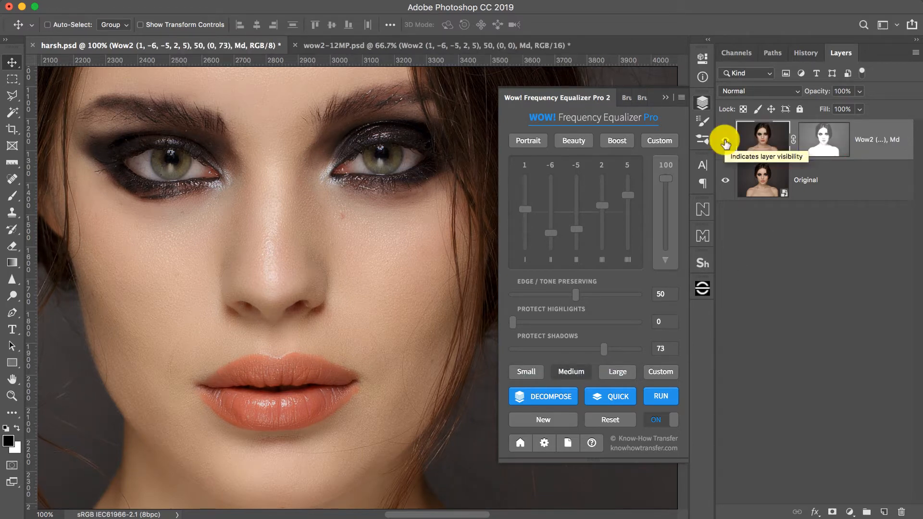
left_click(821, 141, "shift")
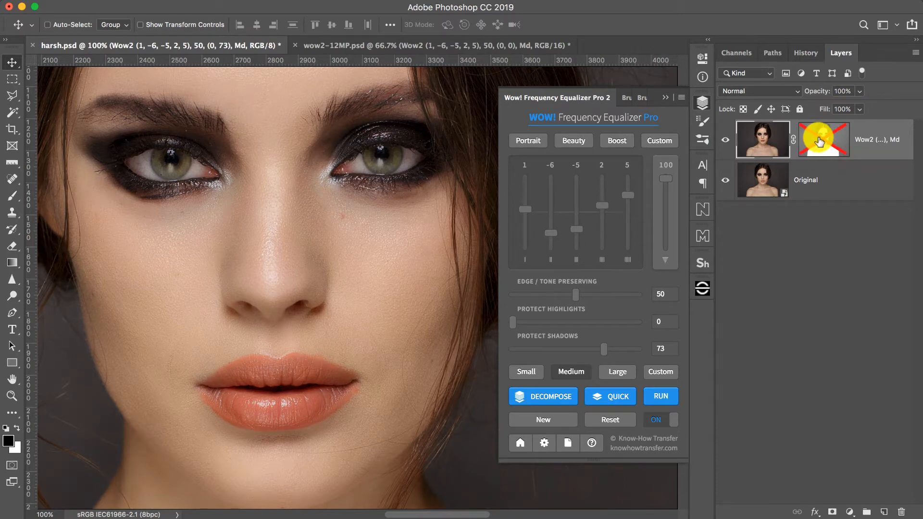
left_click(820, 140, "shift")
left_click(724, 140)
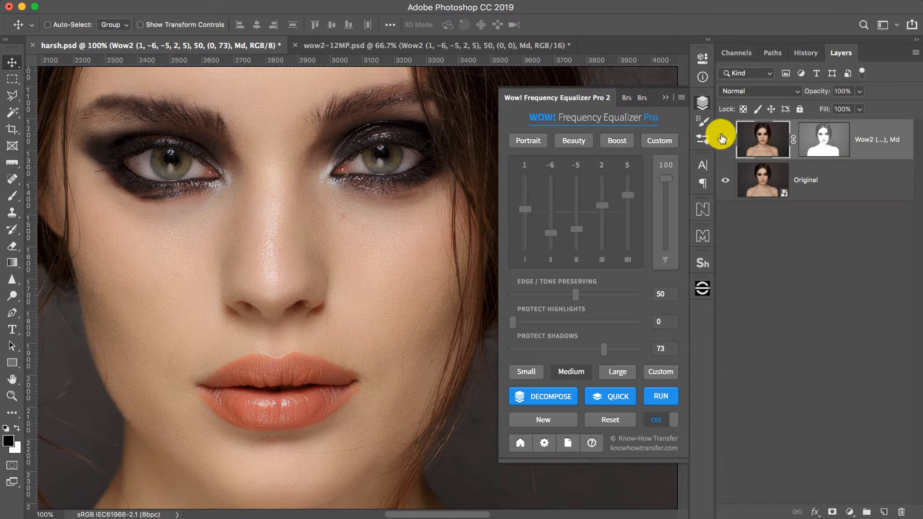
left_click(726, 140)
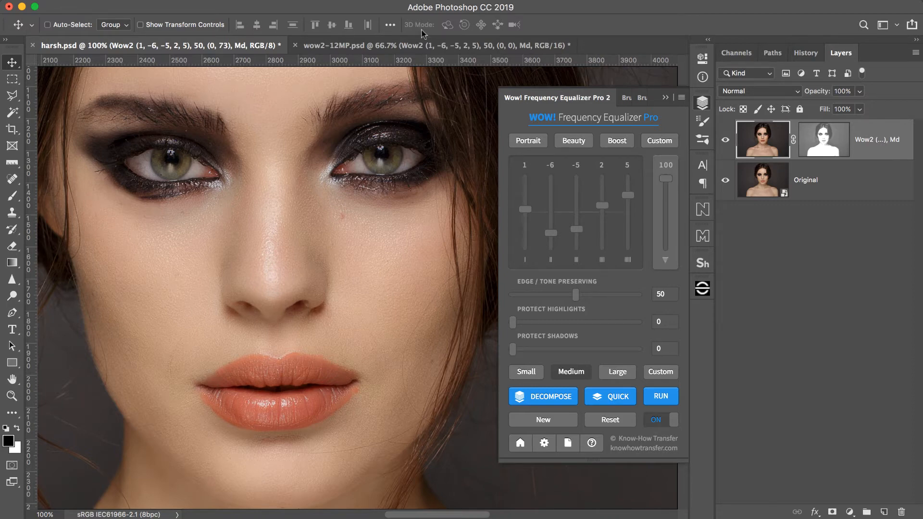
Step: Reset the equalizer in wow2-12MP.psd and choose the Medium size
left_click(419, 46)
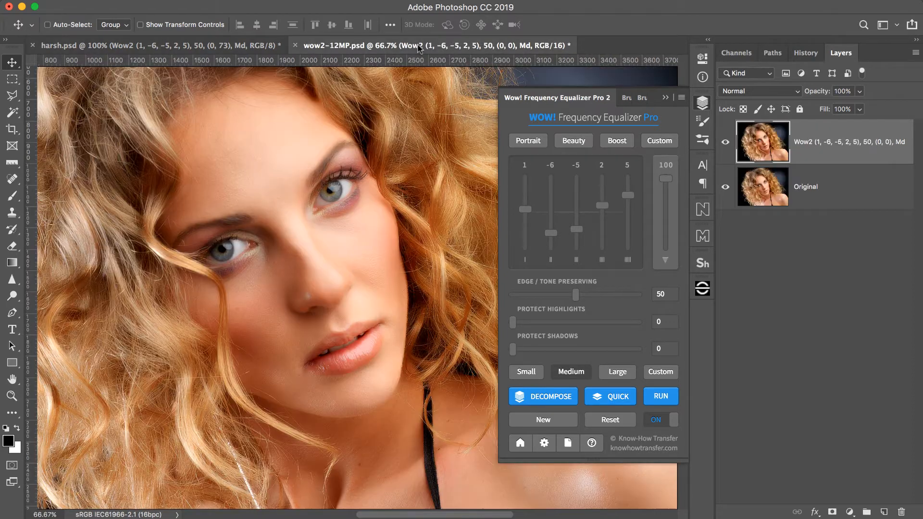
left_click(606, 421)
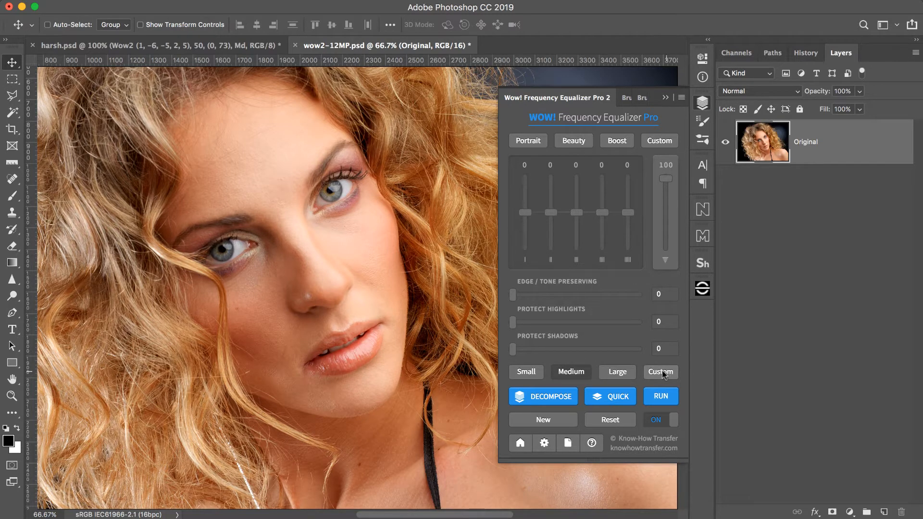
left_click(572, 373)
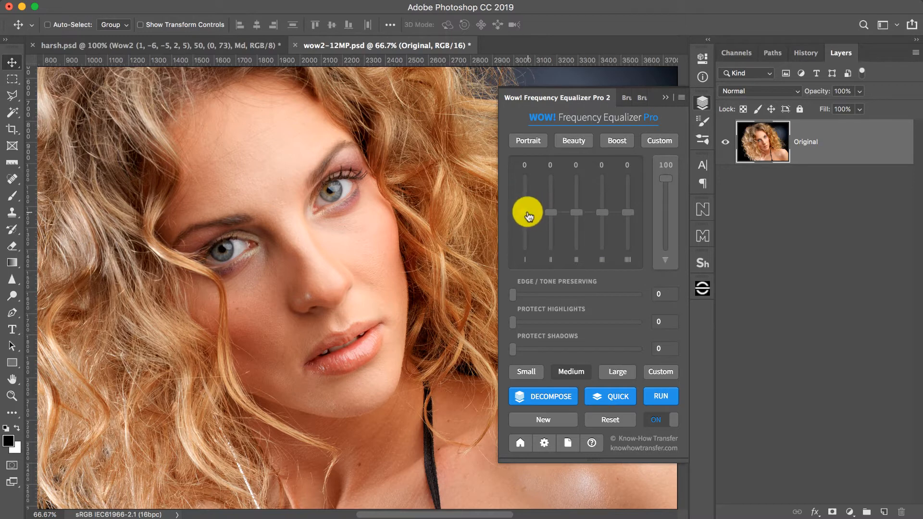
Step: Set the first three frequency bands to 1, -6 and -5, and switch the equalizer's effect off
left_click_drag(527, 213, 527, 210)
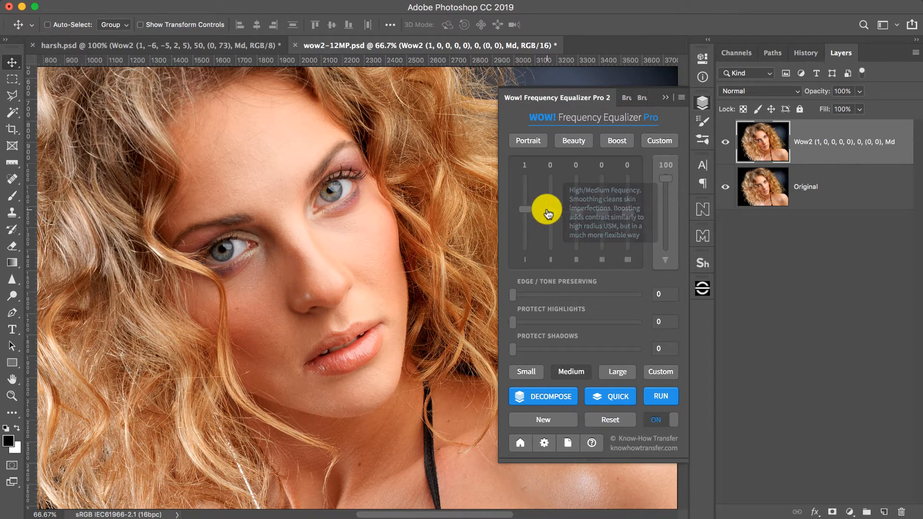
left_click_drag(548, 213, 549, 237)
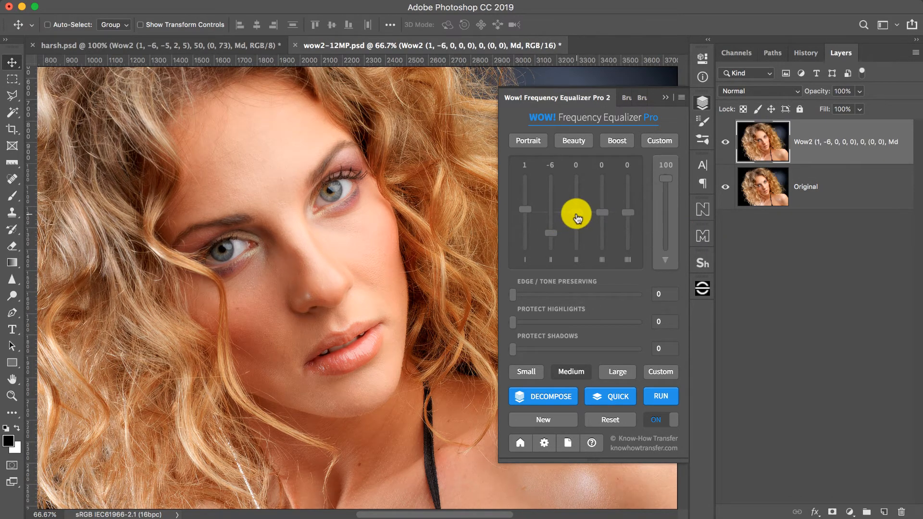
left_click_drag(577, 212, 582, 230)
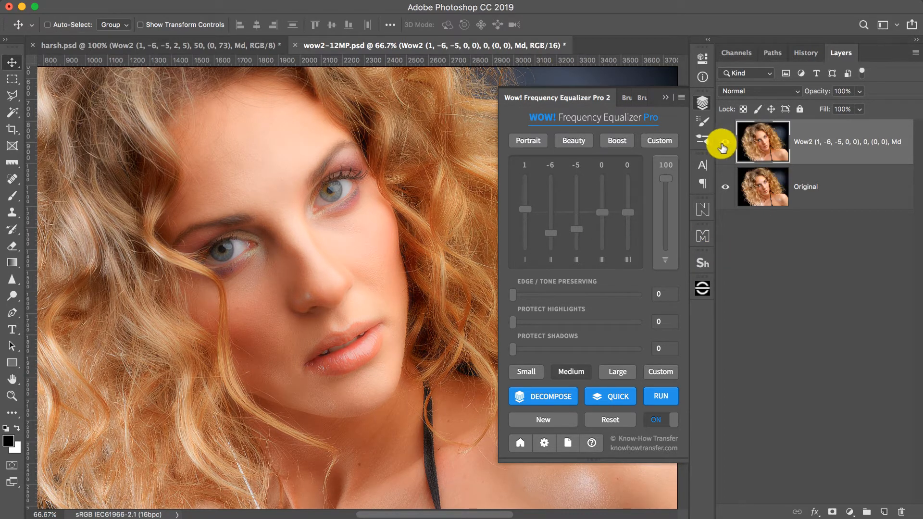
left_click(653, 421)
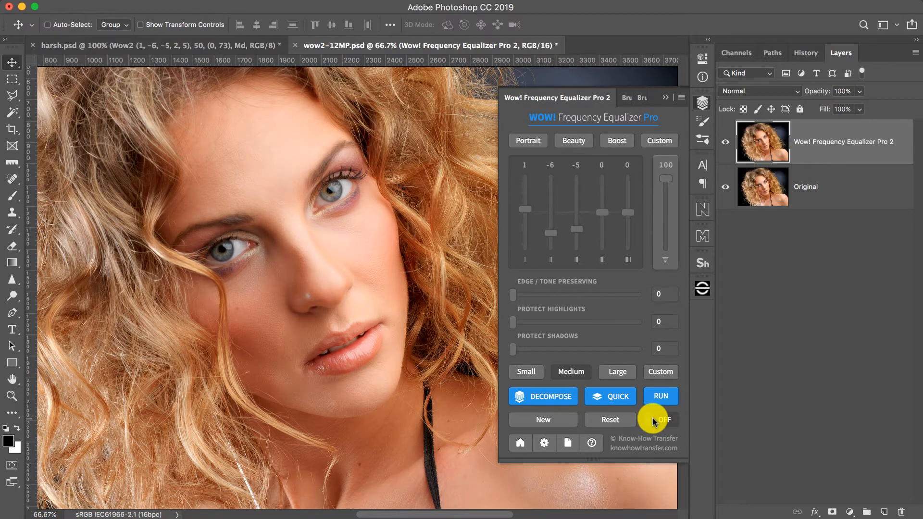
Step: Switch the effect back on, start a new effect layer and set the fourth and fifth frequency bands to 2 and 5
left_click(654, 421)
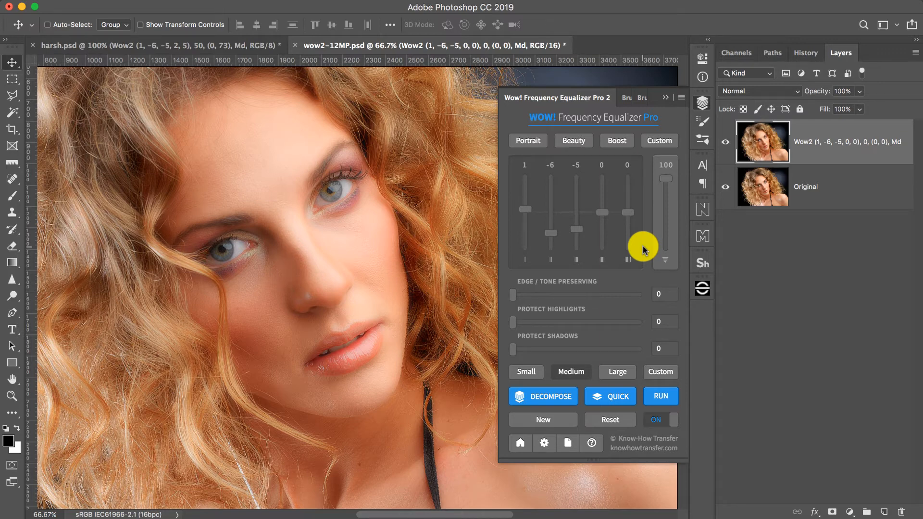
left_click(549, 422)
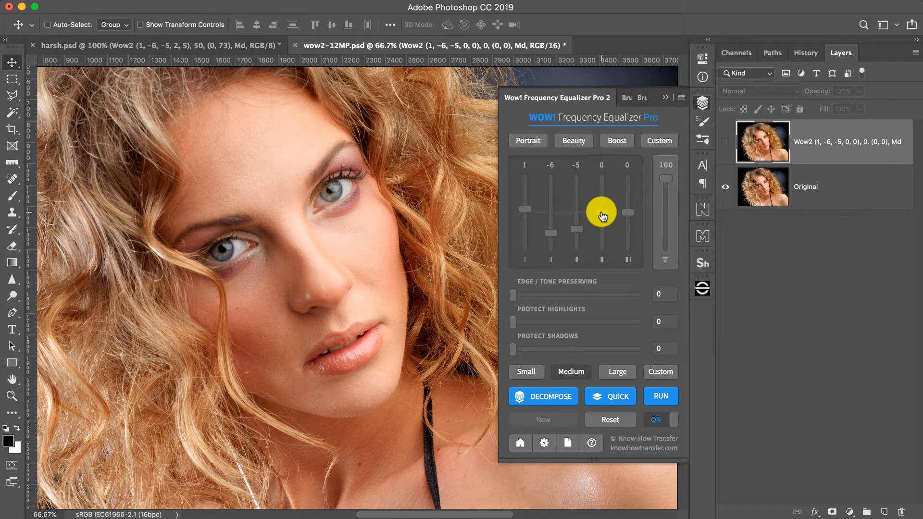
left_click_drag(602, 215, 601, 209)
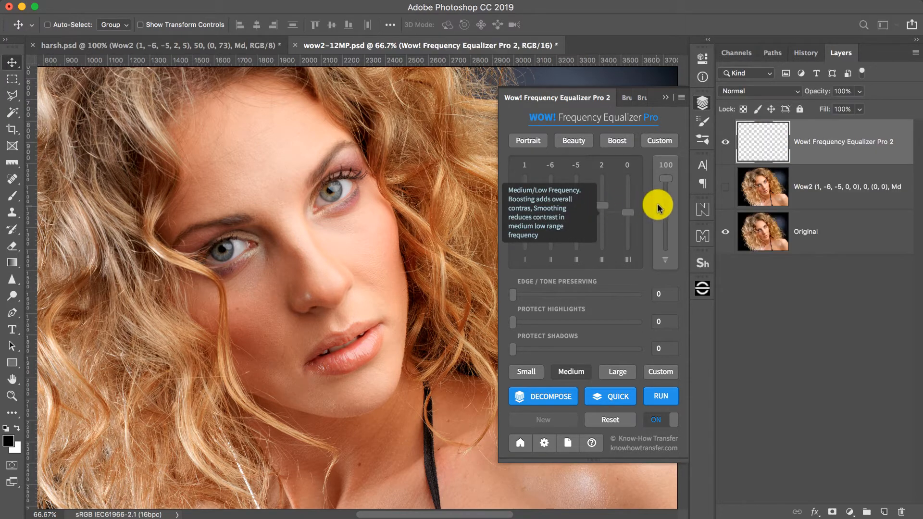
left_click_drag(628, 218, 629, 200)
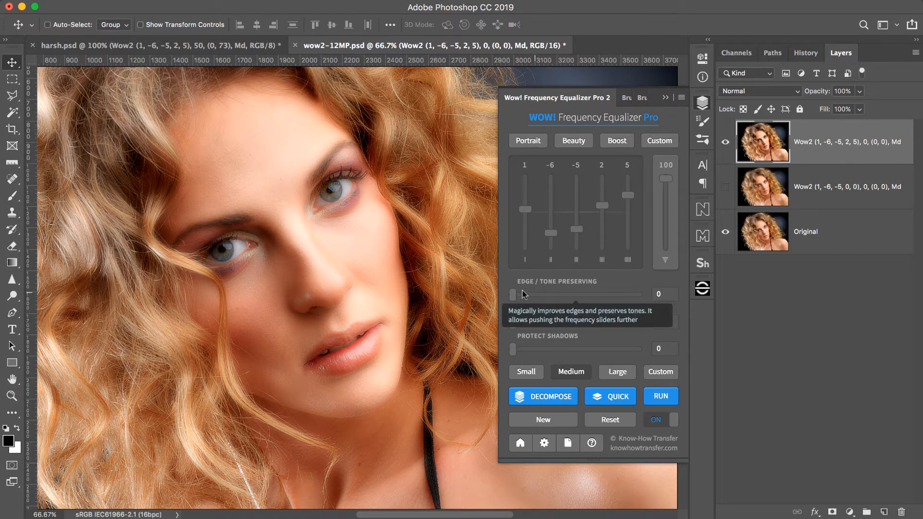
Step: Start another effect layer with the same frequency bands and set Edge/Tone Preserving to 50
left_click_drag(513, 295, 532, 298)
left_click(546, 419)
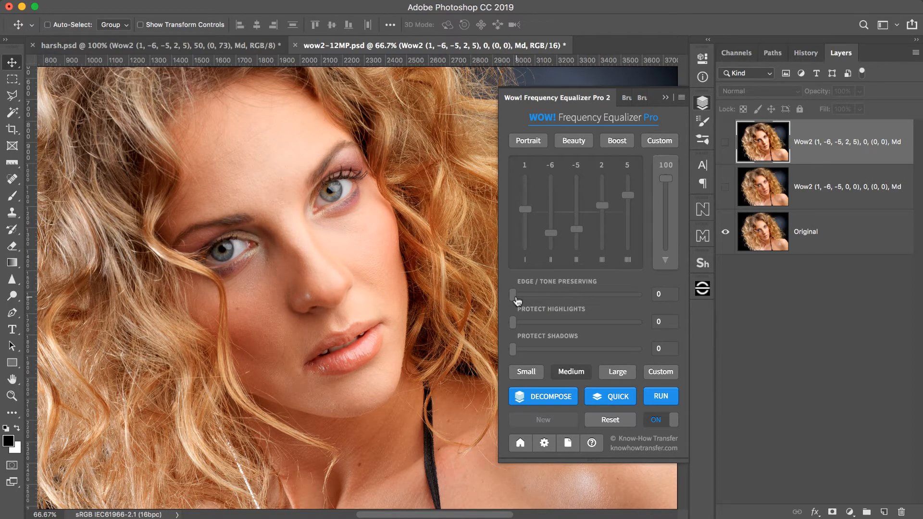
left_click_drag(513, 295, 541, 297)
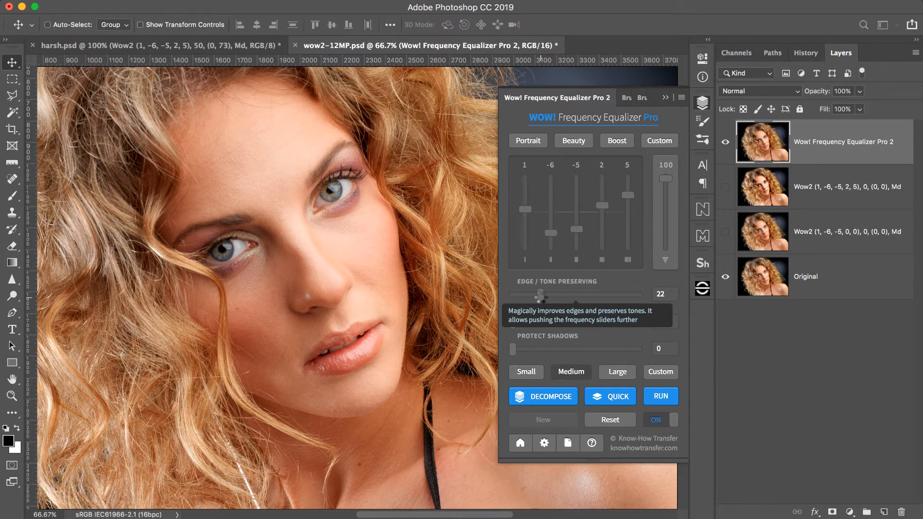
left_click_drag(541, 298, 576, 303)
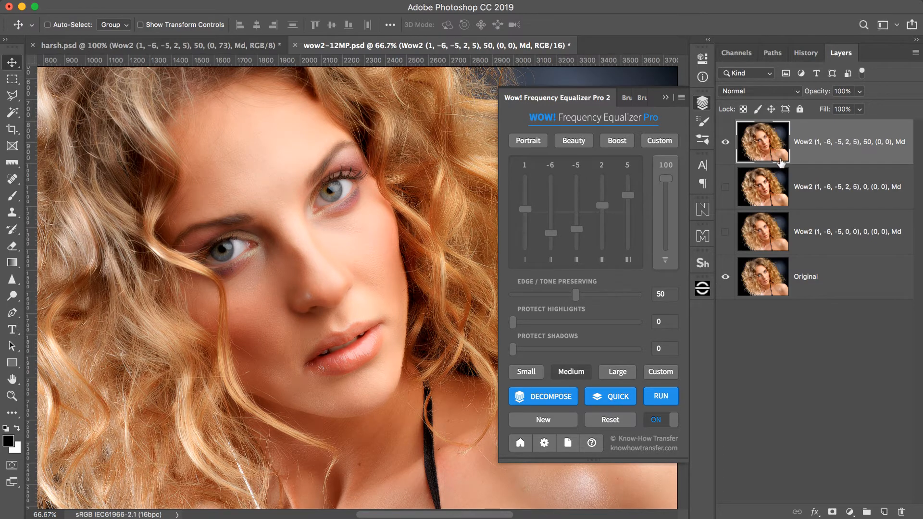
Step: Compare the three effect layers with the original and with each other by toggling their visibility
left_click(726, 233)
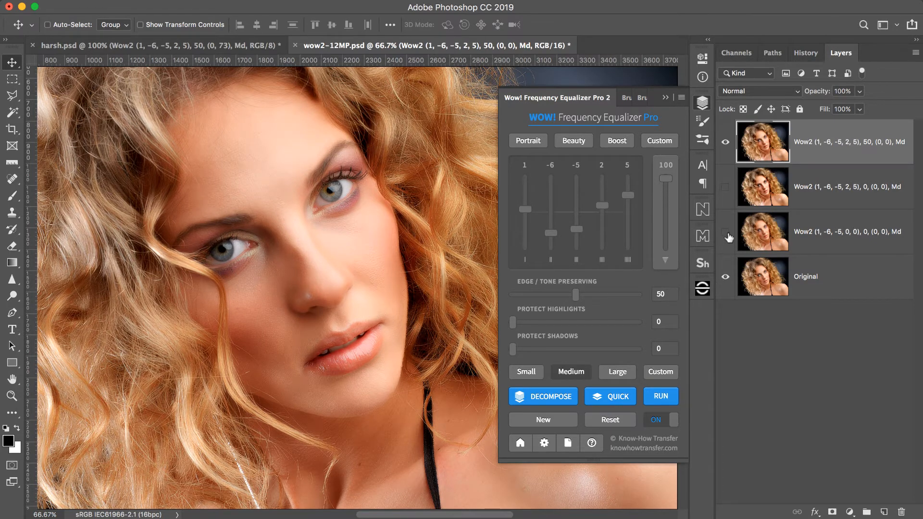
left_click(726, 188)
left_click_drag(726, 144, 726, 236)
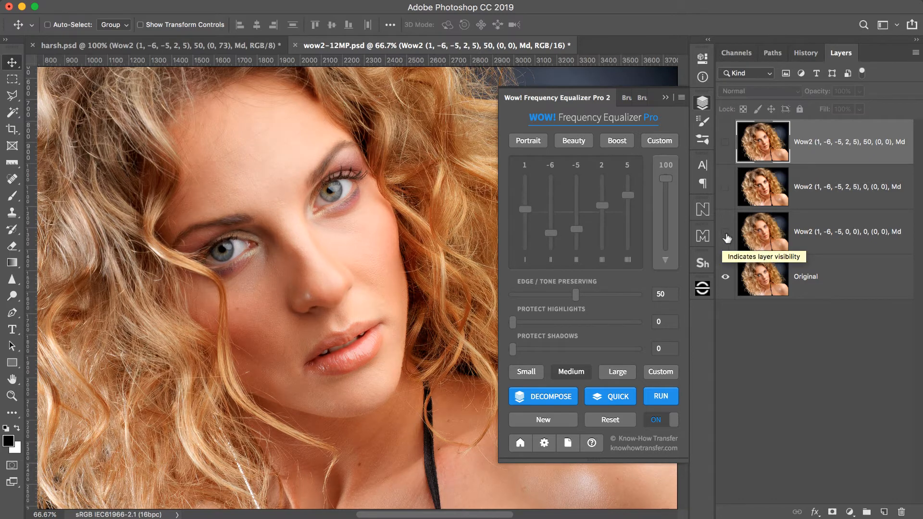
left_click(726, 233)
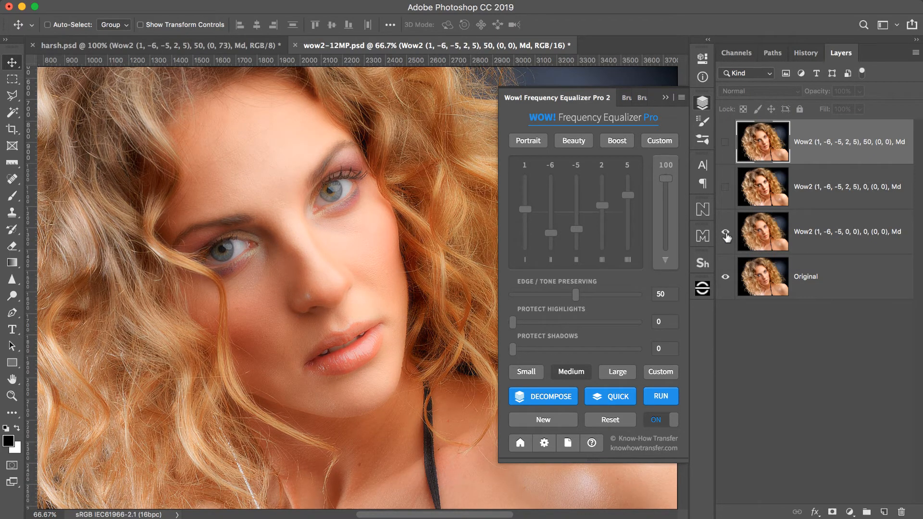
left_click(726, 188)
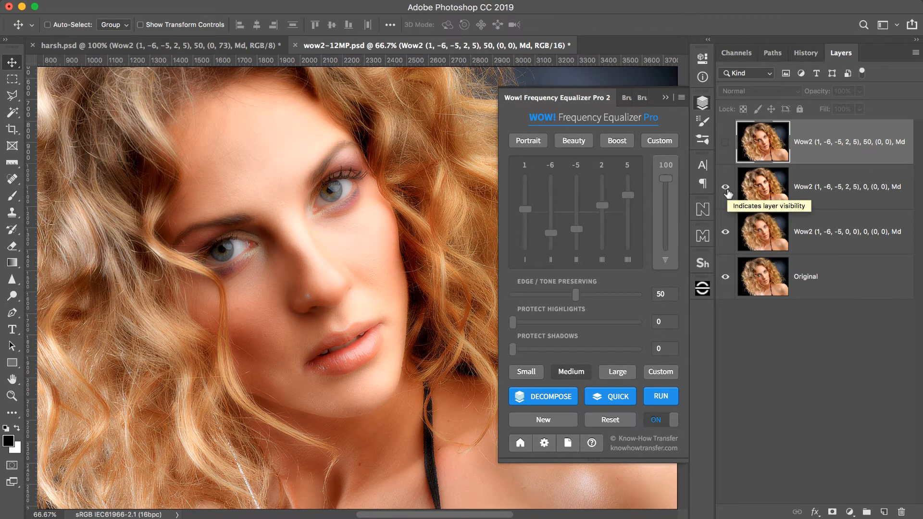
left_click(725, 142)
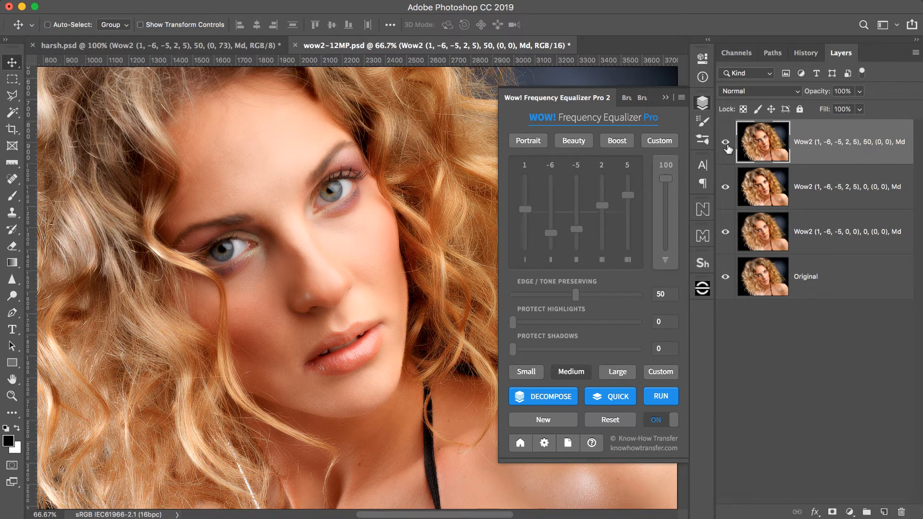
left_click(726, 143)
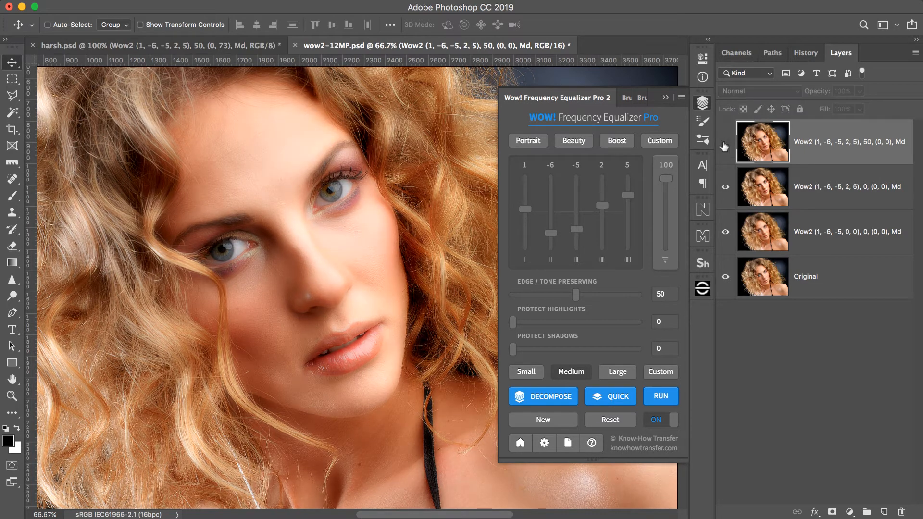
left_click(725, 143)
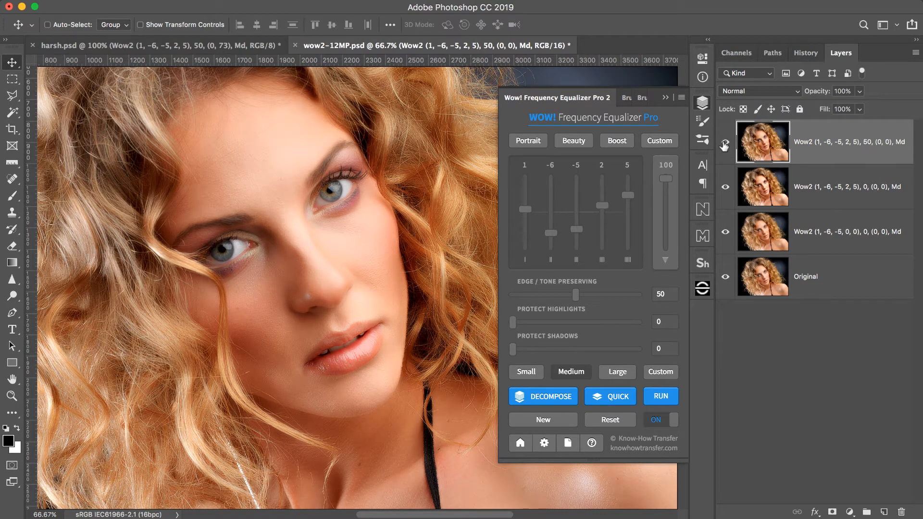
left_click(725, 144)
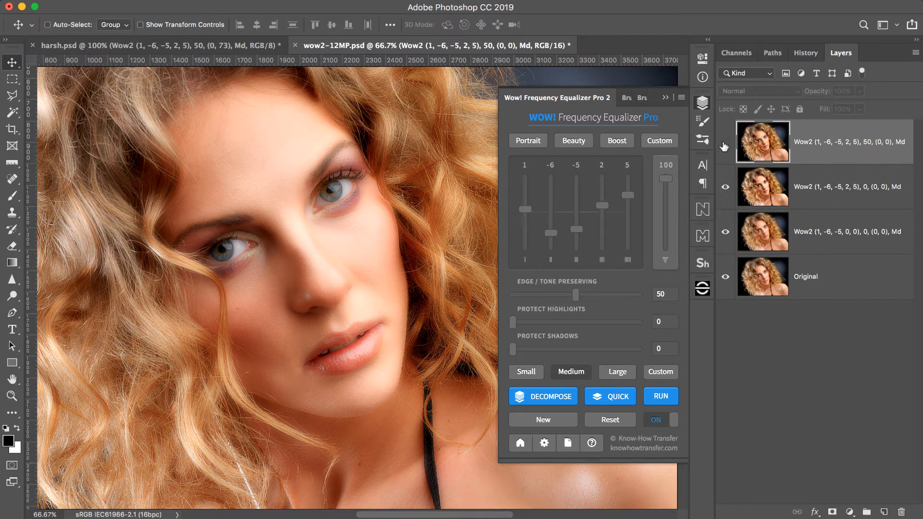
left_click(725, 144)
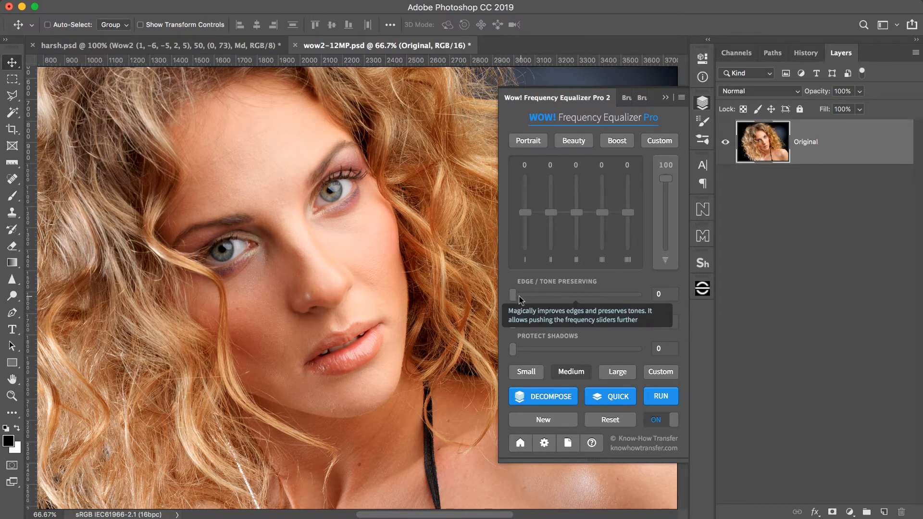
Step: With only the Original layer left, set Edge/Tone Preserving to 52 and lower the second frequency band
left_click_drag(519, 299, 578, 304)
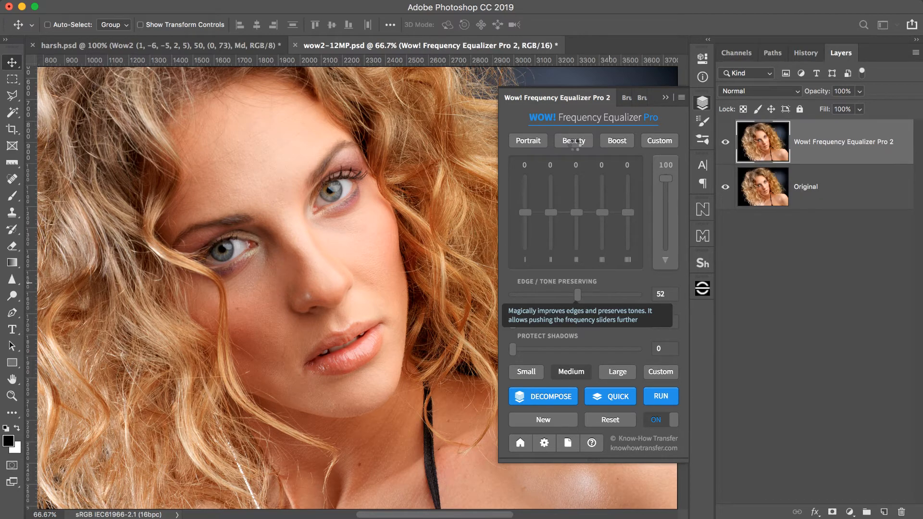
left_click_drag(552, 206, 556, 228)
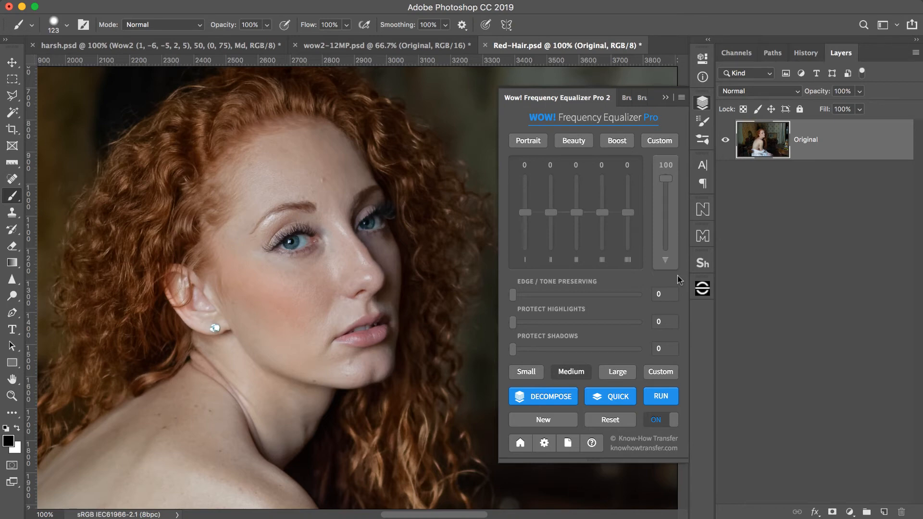
Step: For Red-Hair.psd, reset the Wow! preferences to defaults, set Color boost to 15, disable Live Preview and save
left_click(544, 443)
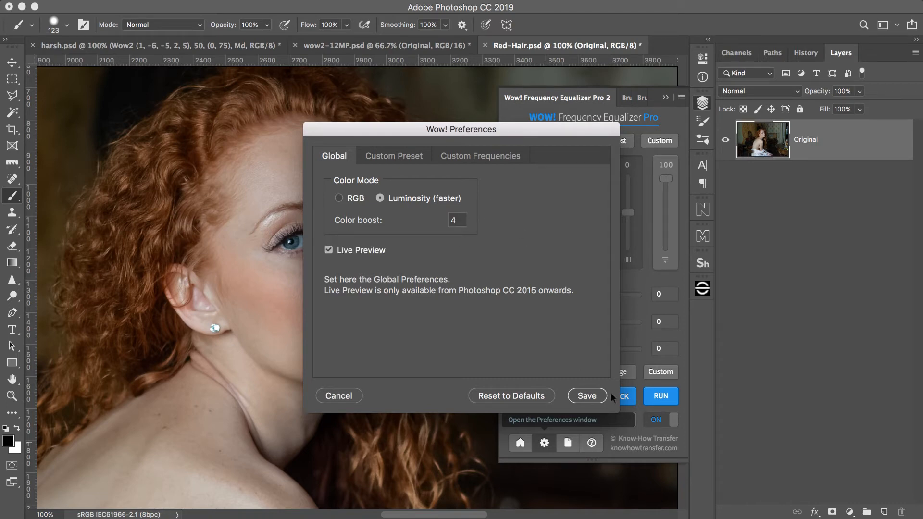
left_click(533, 396)
left_click_drag(462, 221, 406, 210)
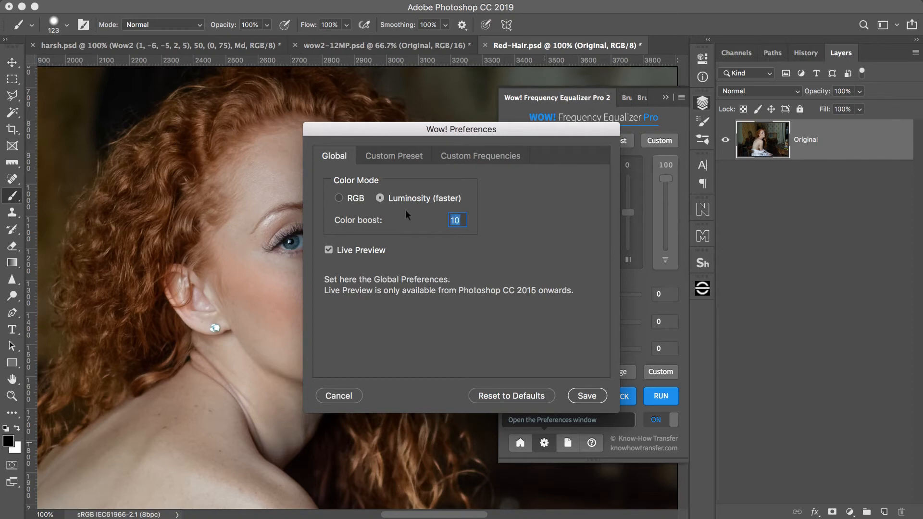
type("15")
left_click(328, 250)
left_click(588, 396)
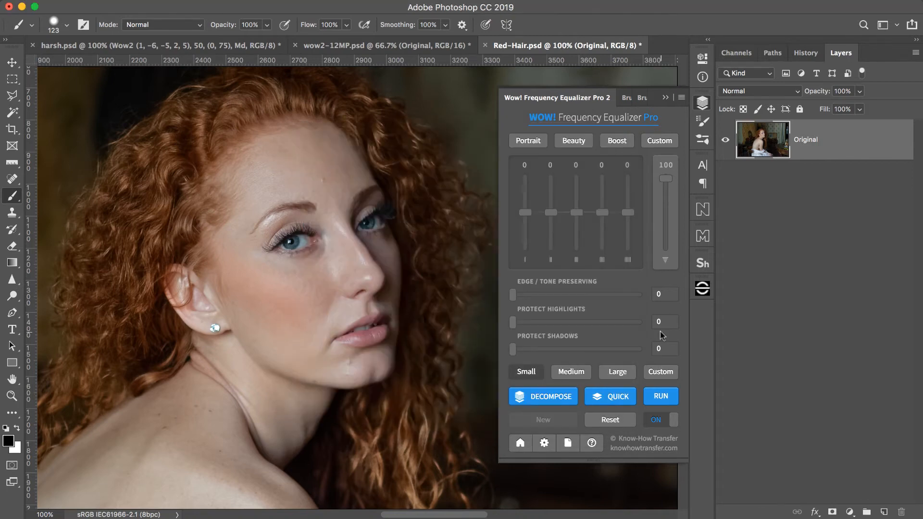
Step: Choose the Medium size and run the Portrait preset on the red-haired portrait
left_click(570, 371)
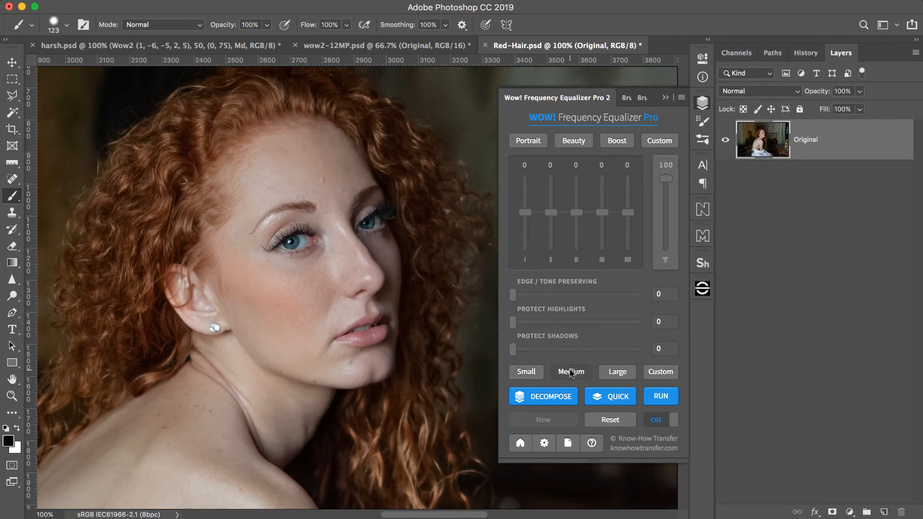
left_click(530, 143)
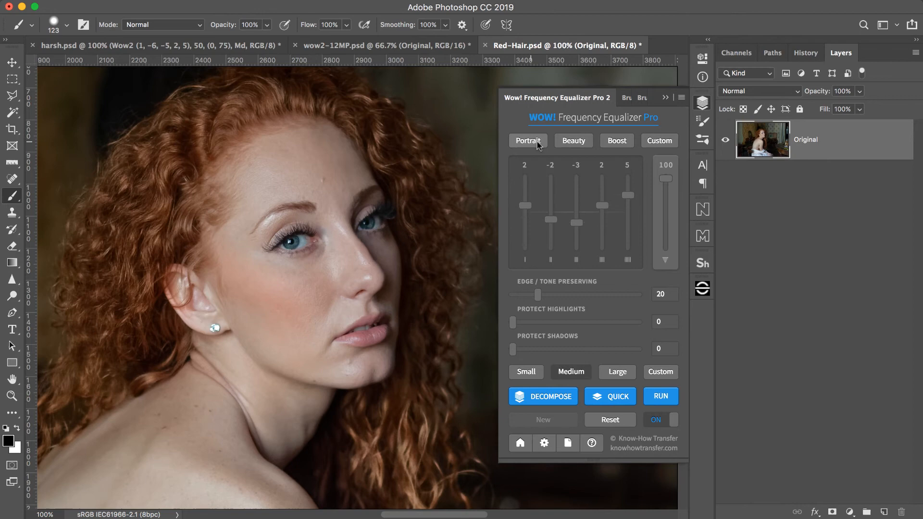
left_click(662, 396)
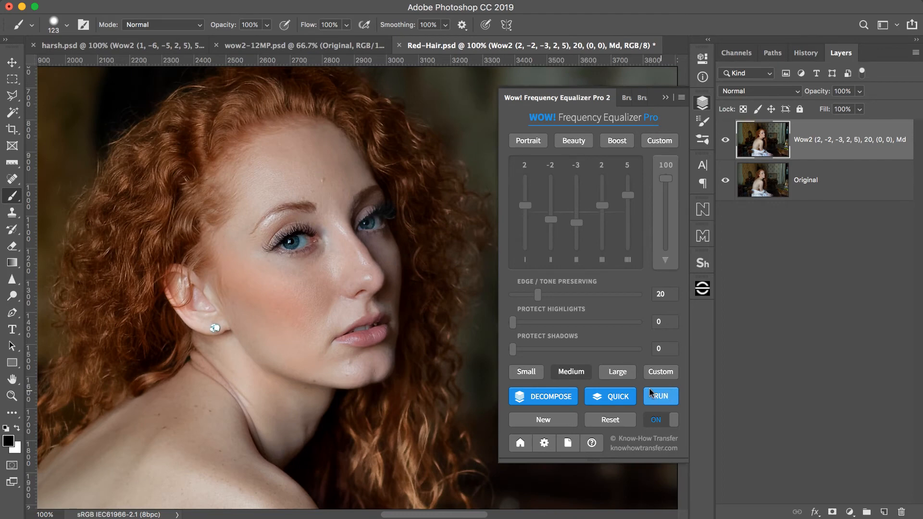
Step: Start a new effect layer and run the Beauty preset on it
left_click(544, 420)
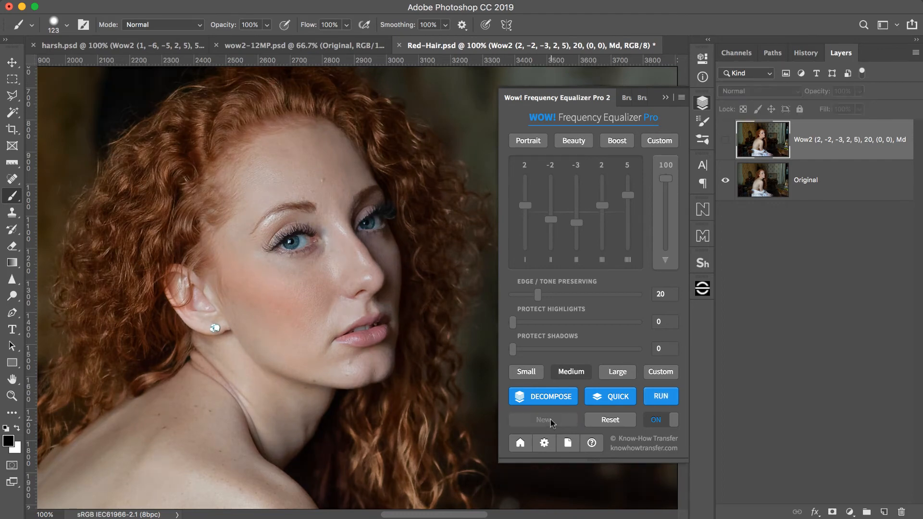
left_click(573, 143)
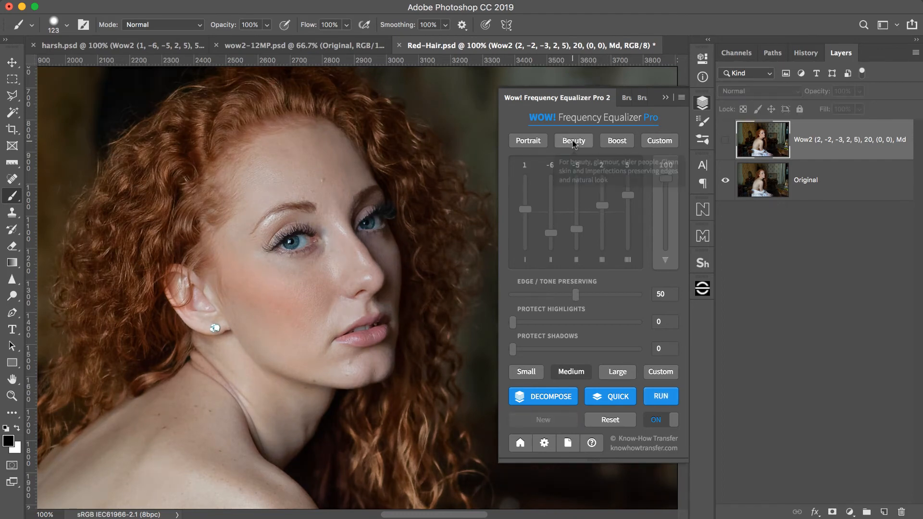
left_click(655, 398)
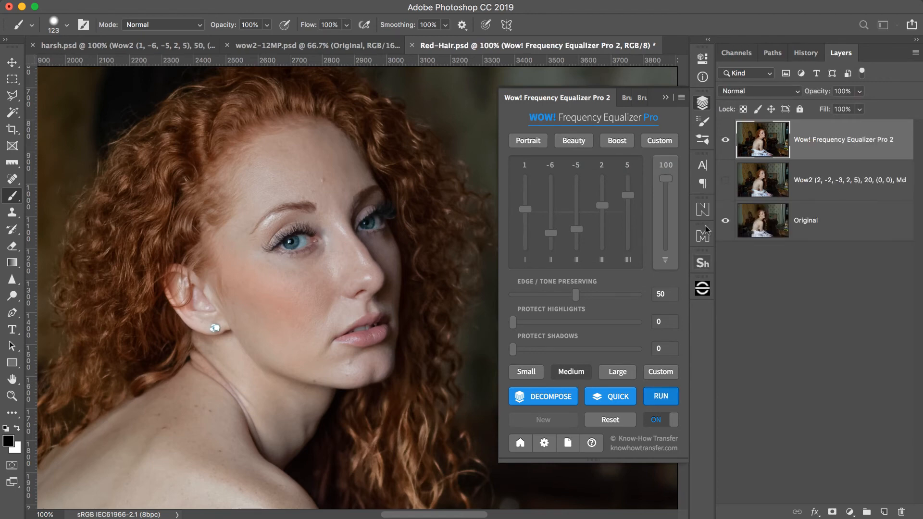
Step: Compare the Beauty result with the Portrait result by toggling layer visibility, and delete the Portrait effect layer
left_click(725, 181)
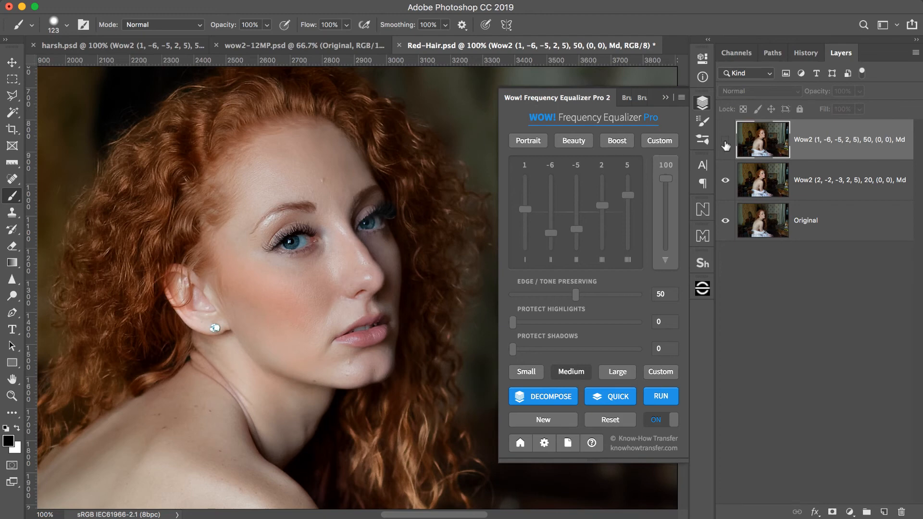
left_click(726, 144)
left_click(726, 144)
left_click(726, 144)
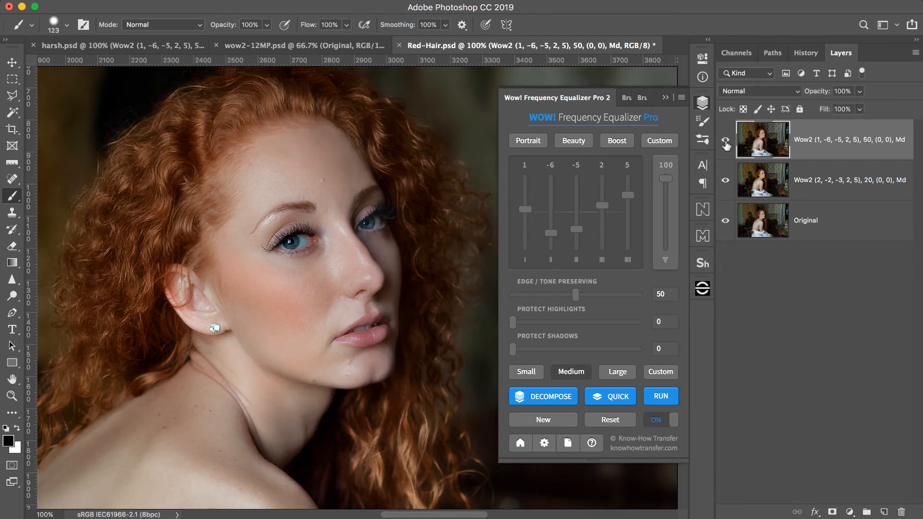
left_click(726, 144)
left_click(726, 144)
left_click_drag(765, 184, 901, 512)
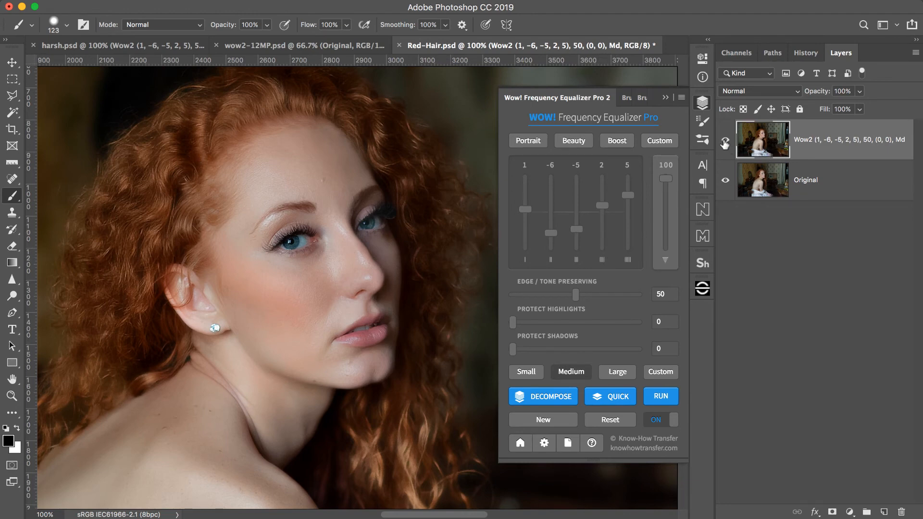
Step: Run a new effect layer from reset settings with Edge/Tone Preserving 51 and frequency bands 3, -4, -6, 4 and 6
left_click(543, 420)
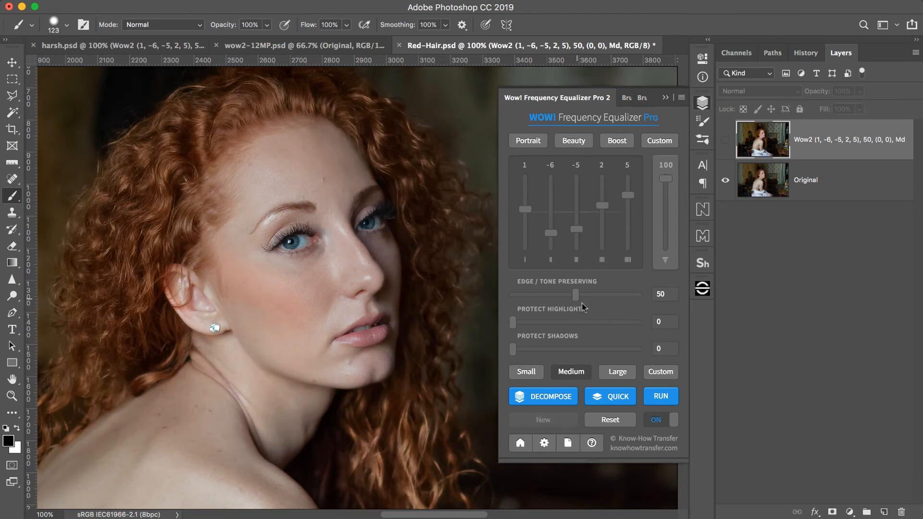
left_click(610, 419)
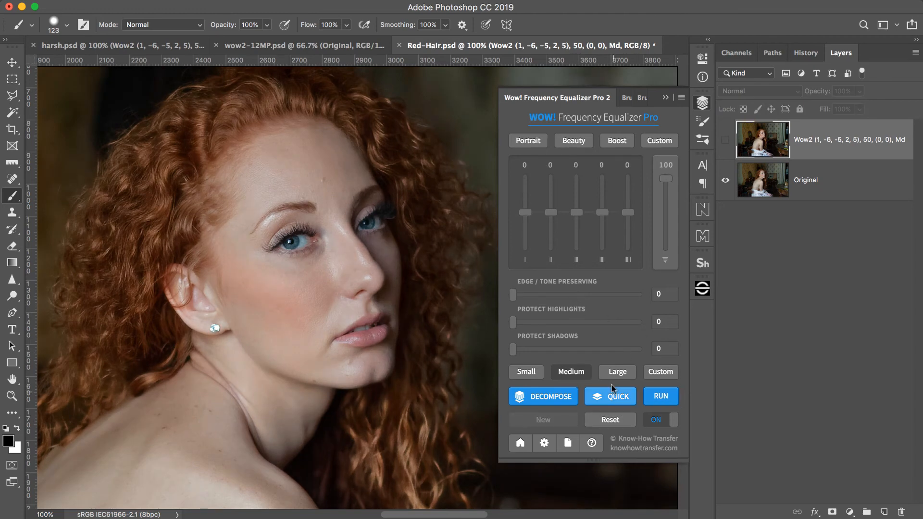
left_click_drag(521, 295, 578, 304)
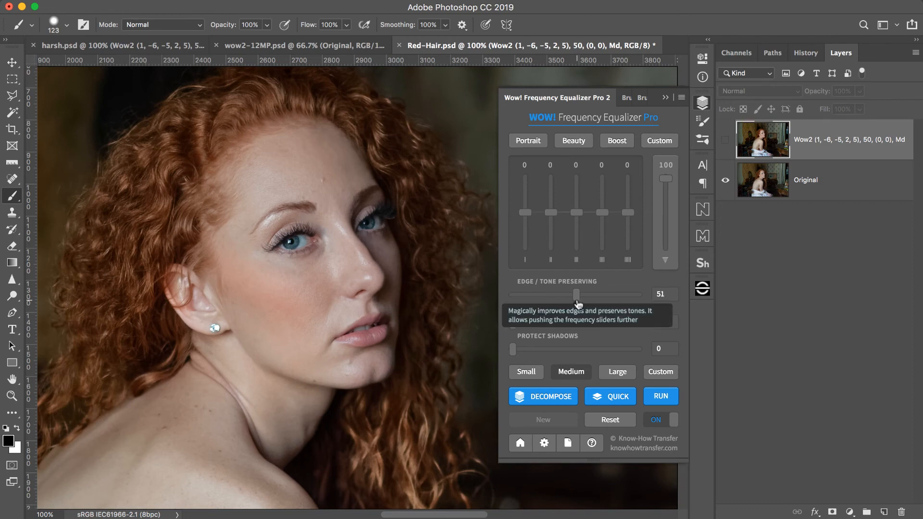
left_click_drag(526, 212, 627, 192)
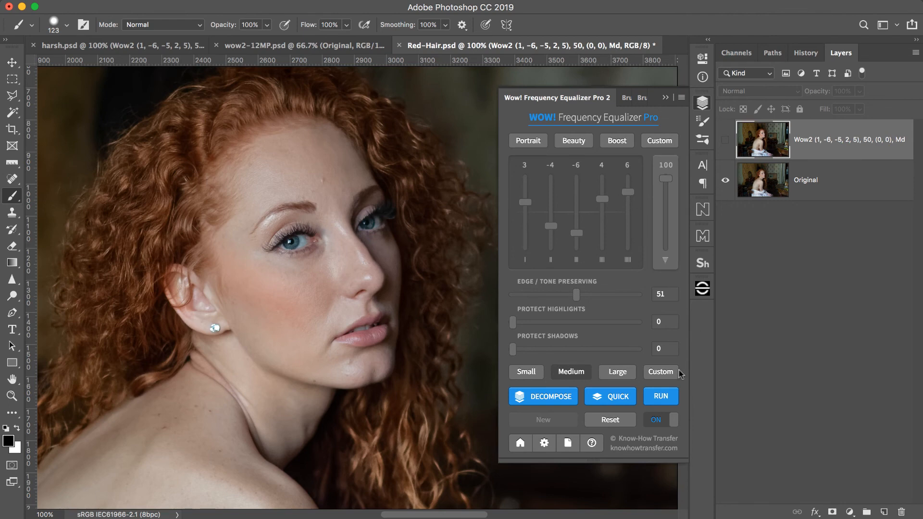
left_click(662, 396)
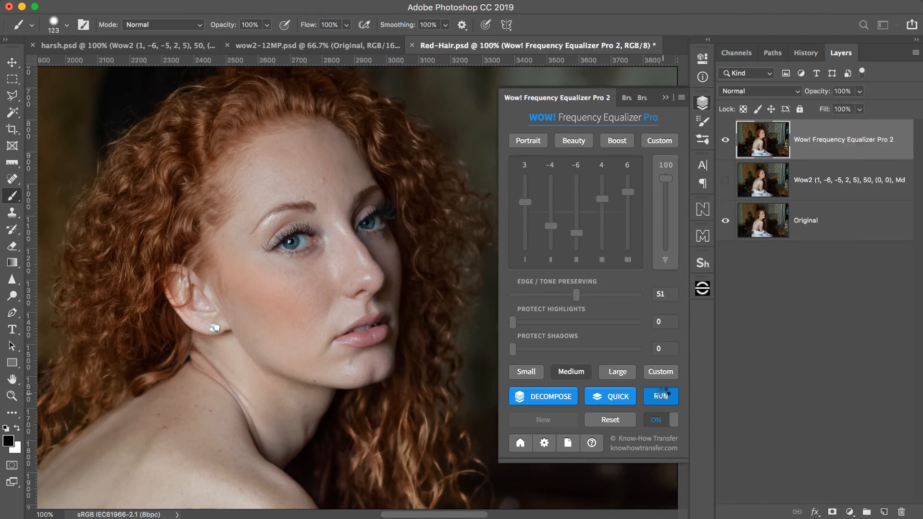
Step: Compare the manual result with the Beauty layer and reduce the new effect's overall strength to 52
left_click(726, 140)
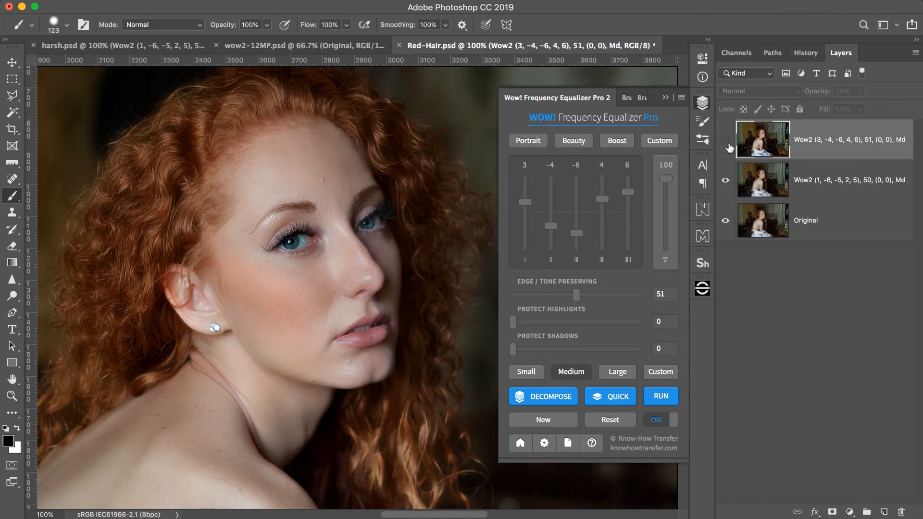
left_click(725, 140)
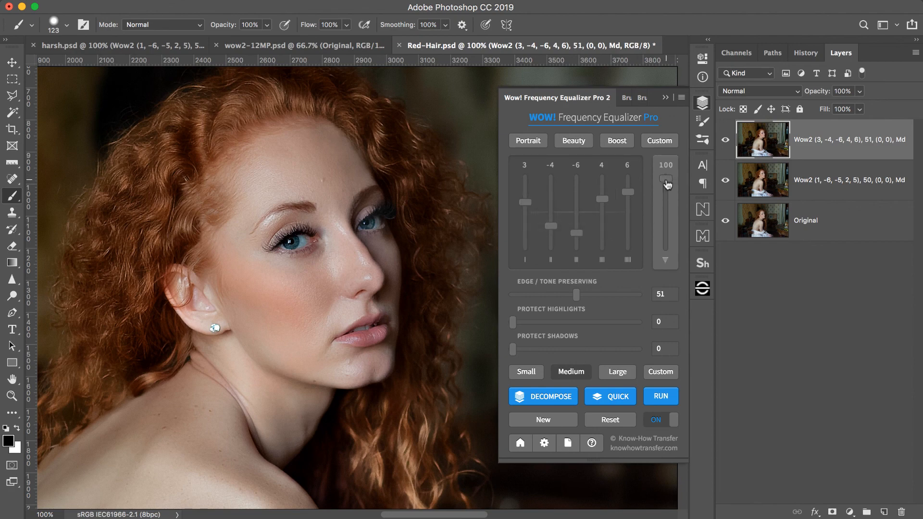
left_click_drag(665, 180, 671, 217)
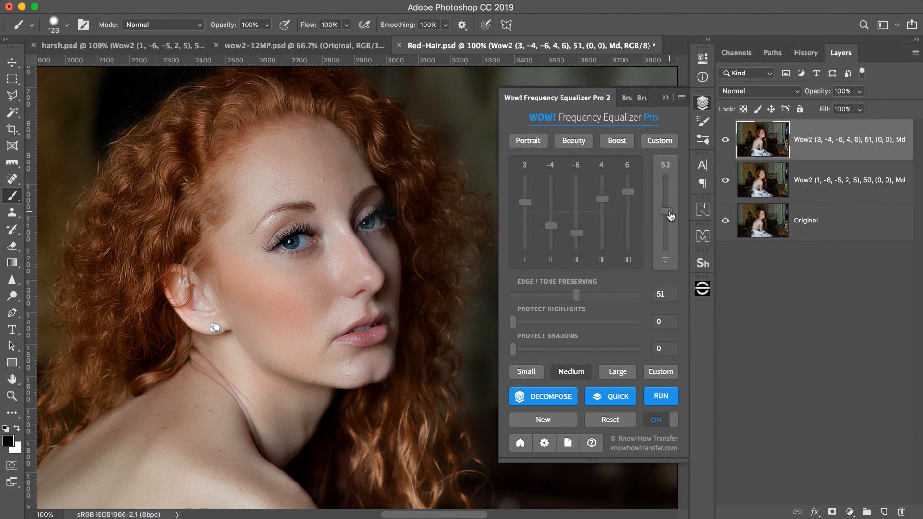